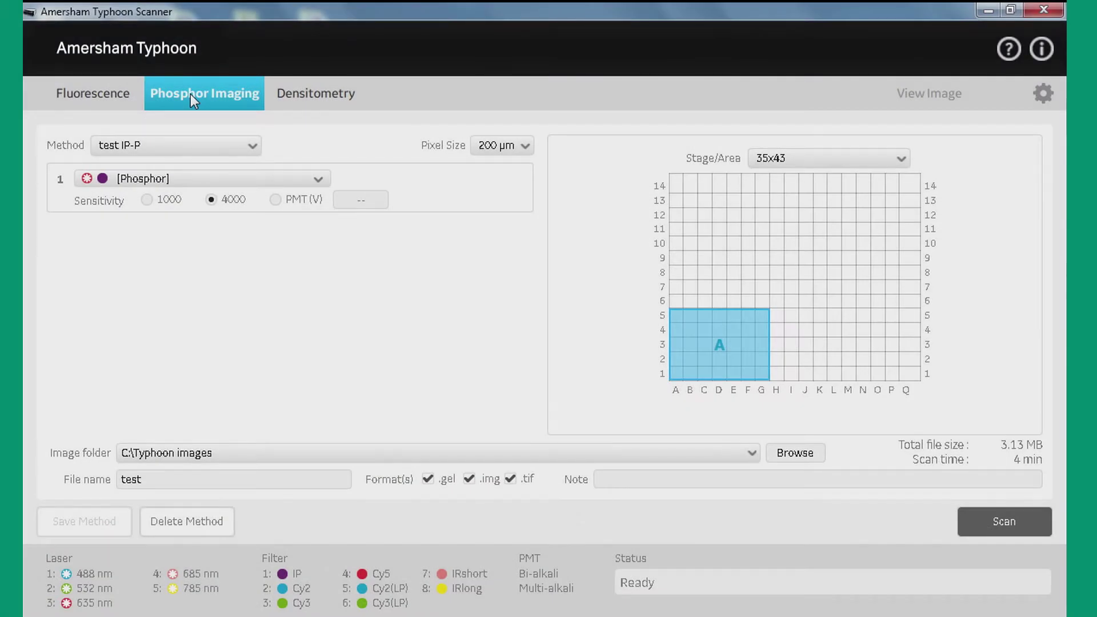
# Step: Switch to fluorescence scanning, try the DIGE Ettan DALT and Titer plates stages, then return to Fluor
pyautogui.click(89, 91)
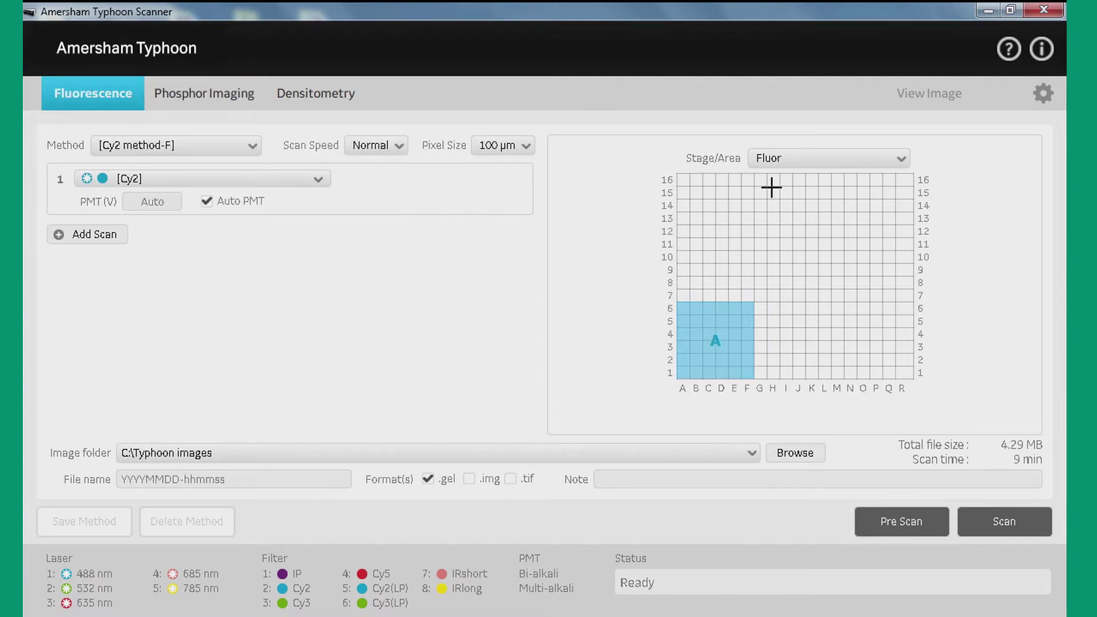
pyautogui.click(902, 159)
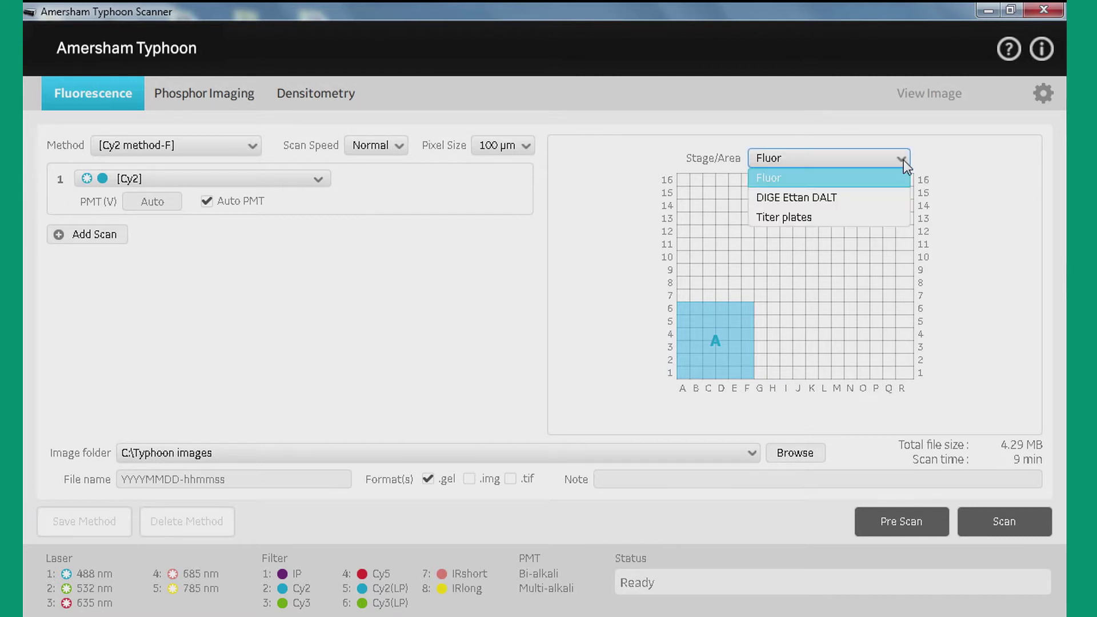
pyautogui.click(855, 197)
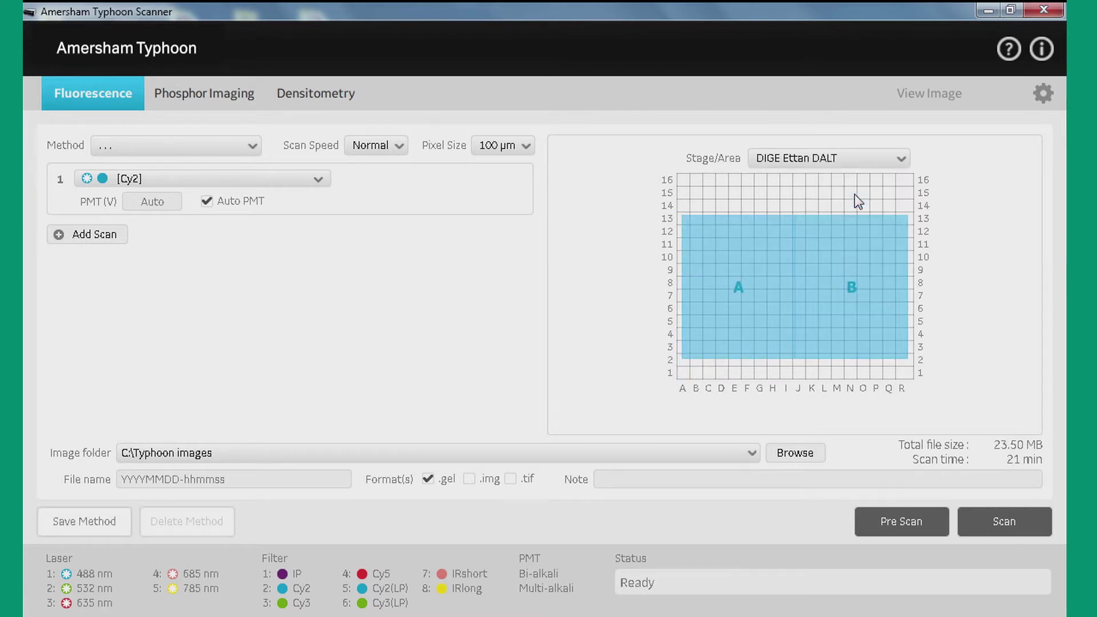
pyautogui.click(901, 158)
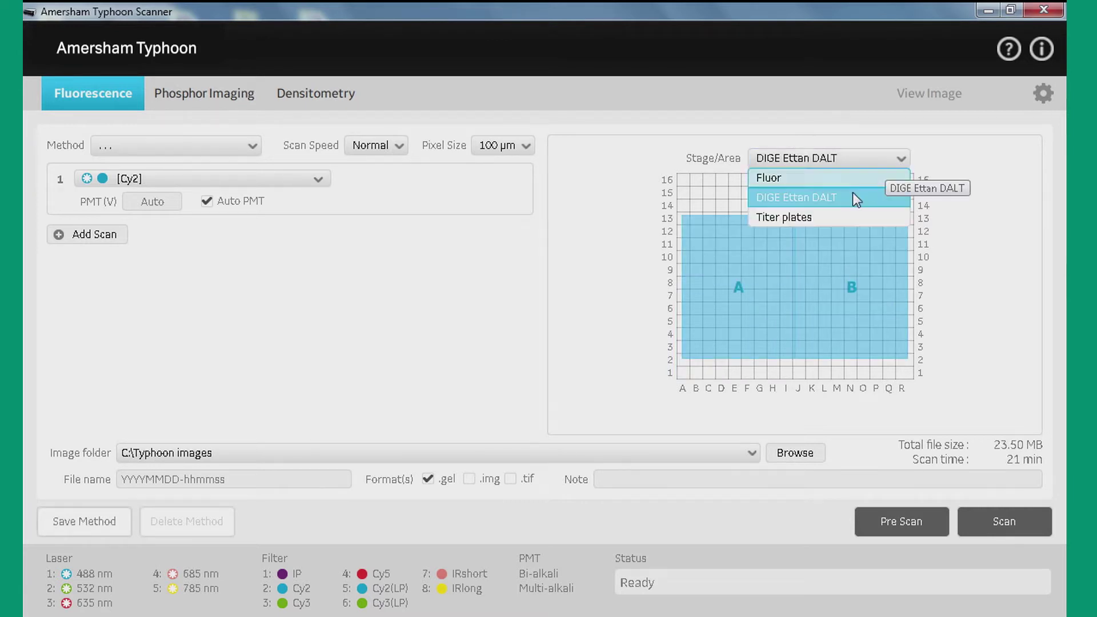
pyautogui.click(821, 216)
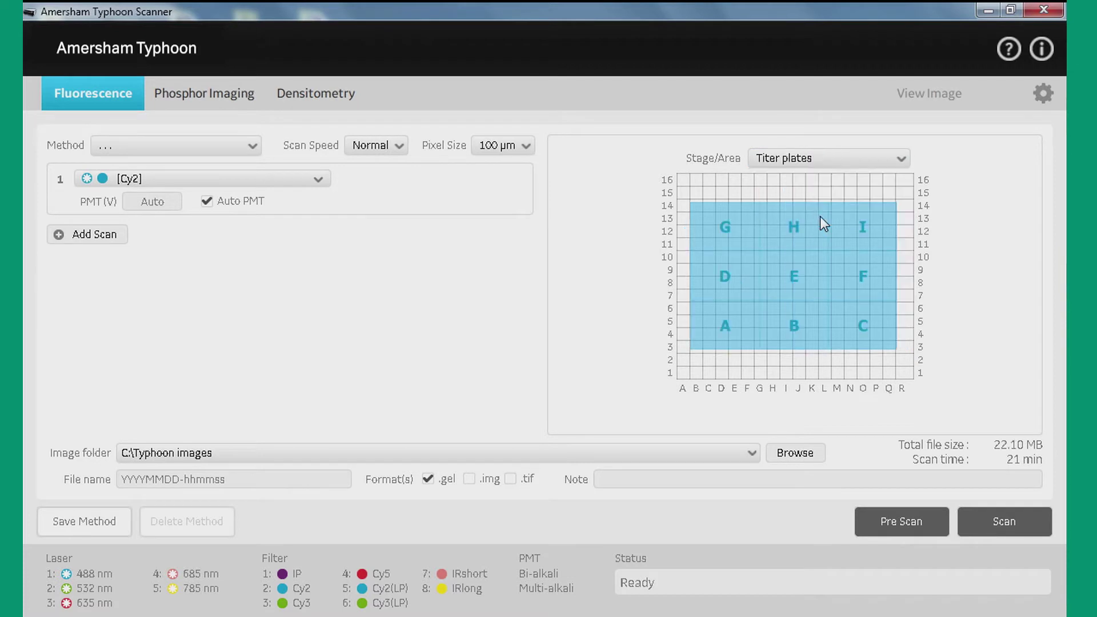
pyautogui.click(897, 160)
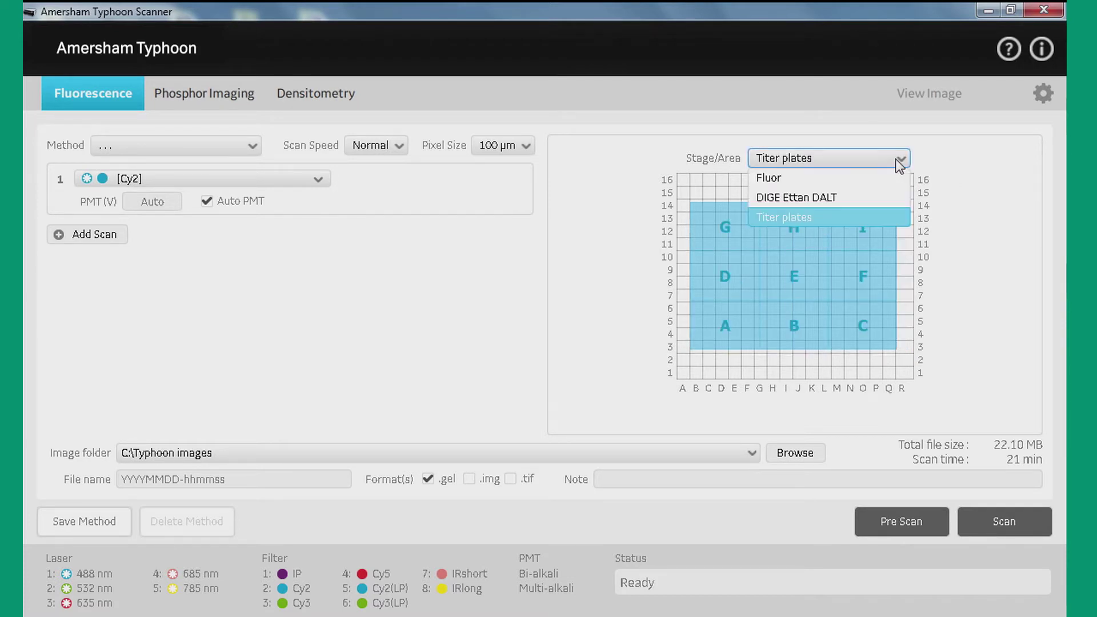
pyautogui.click(827, 177)
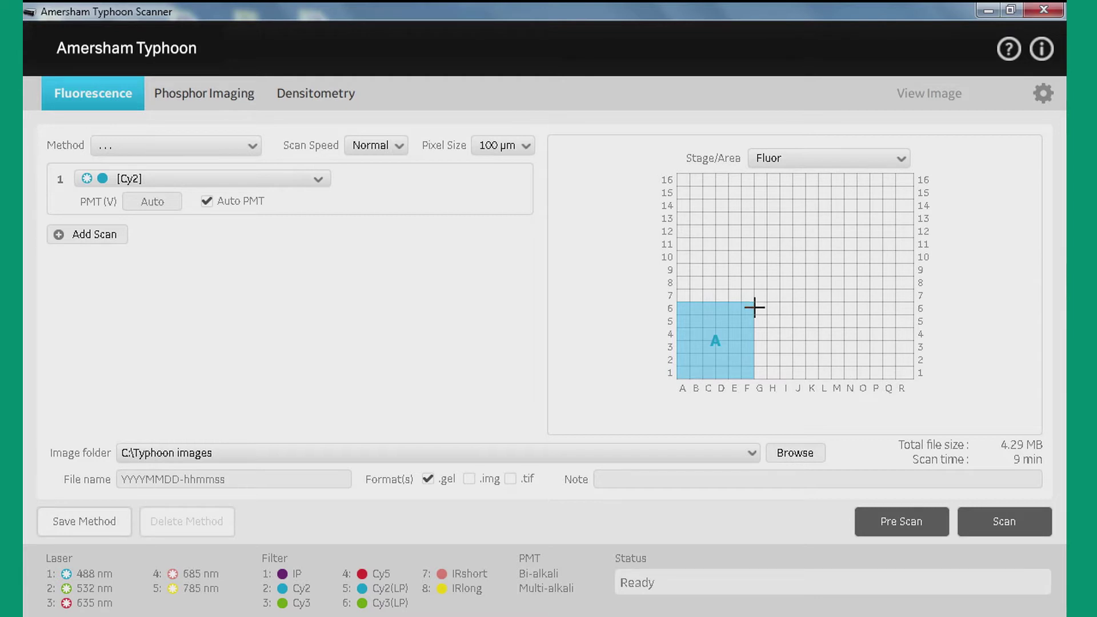
# Step: Resize area A to columns A–D, rows 1–4, and draw scan areas B, C, D and E
pyautogui.moveTo(752, 306)
pyautogui.mouseDown()
pyautogui.moveTo(727, 328)
pyautogui.moveTo(767, 376)
pyautogui.moveTo(784, 373)
pyautogui.mouseUp()
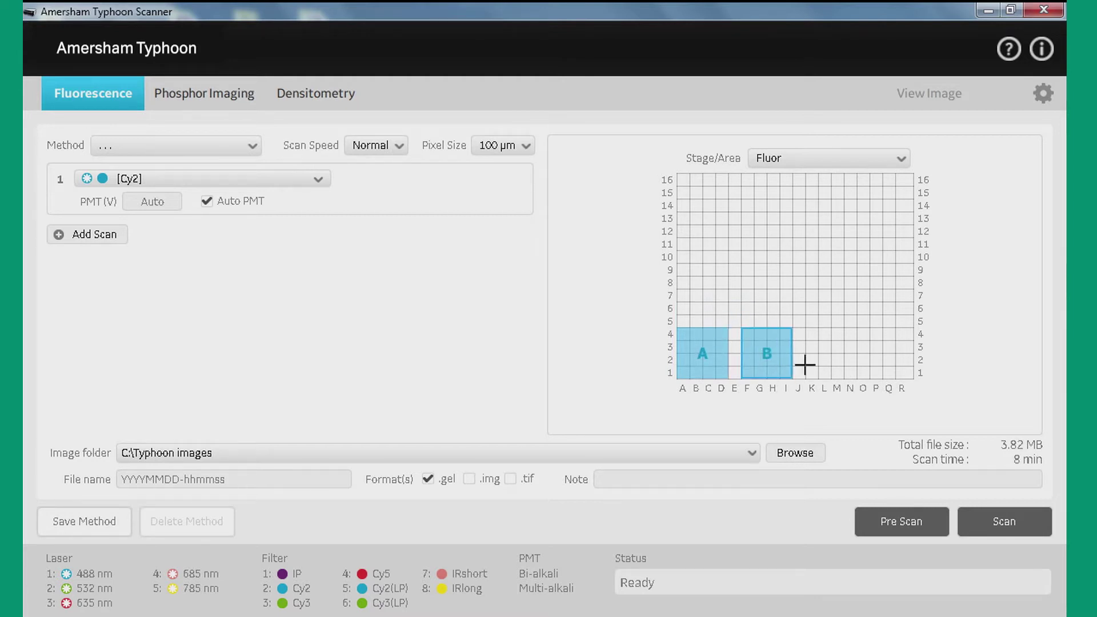
pyautogui.moveTo(814, 330); pyautogui.dragTo(864, 376)
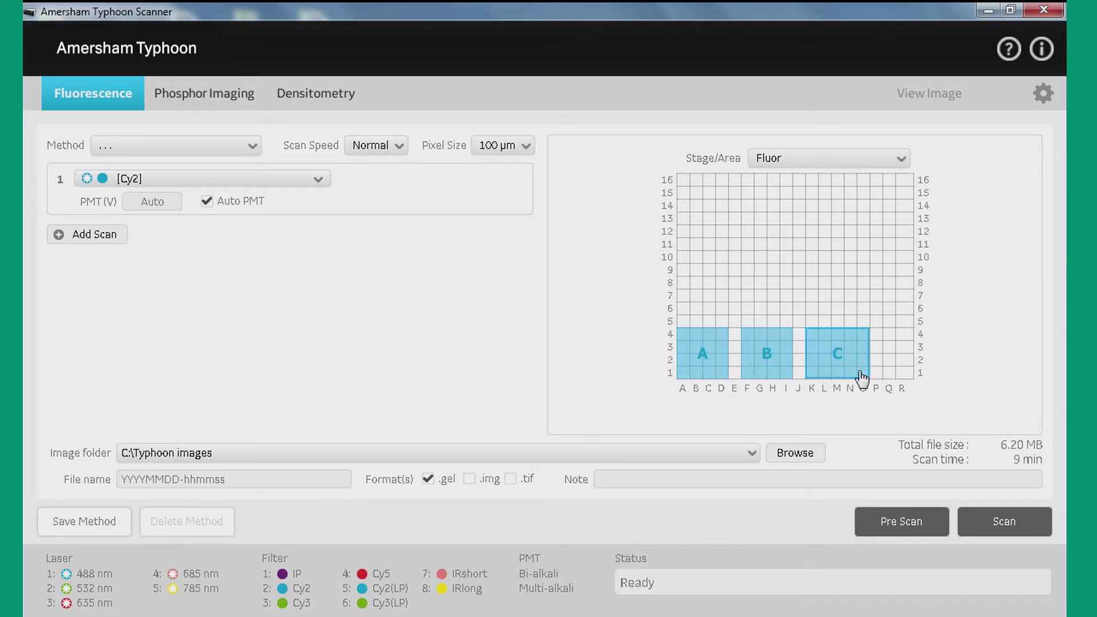
pyautogui.moveTo(699, 274); pyautogui.dragTo(760, 314)
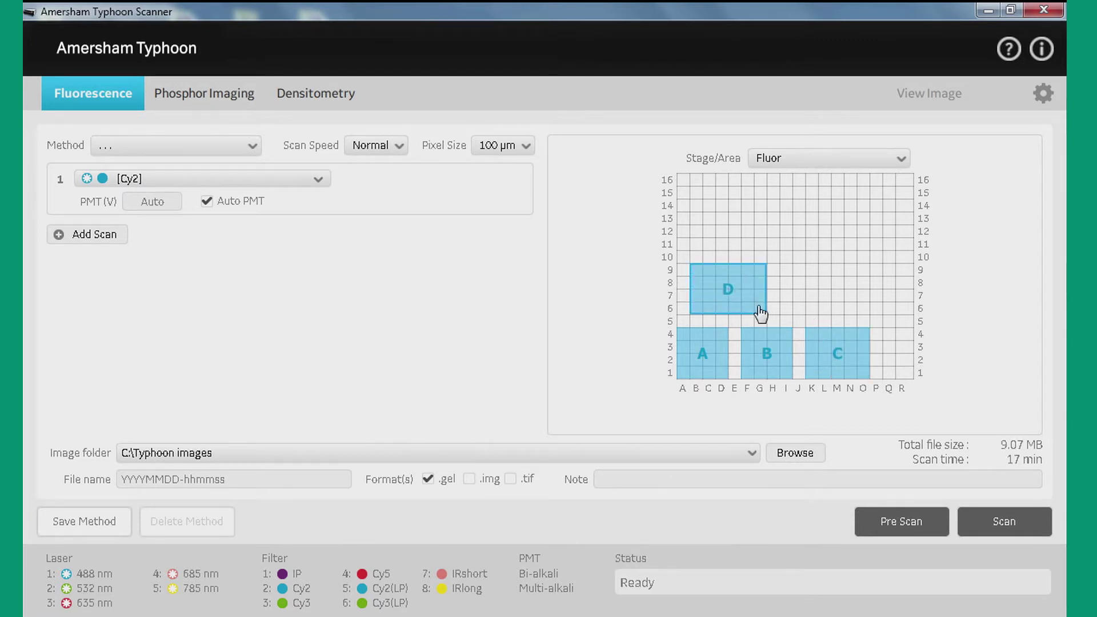
pyautogui.moveTo(808, 270); pyautogui.dragTo(869, 308)
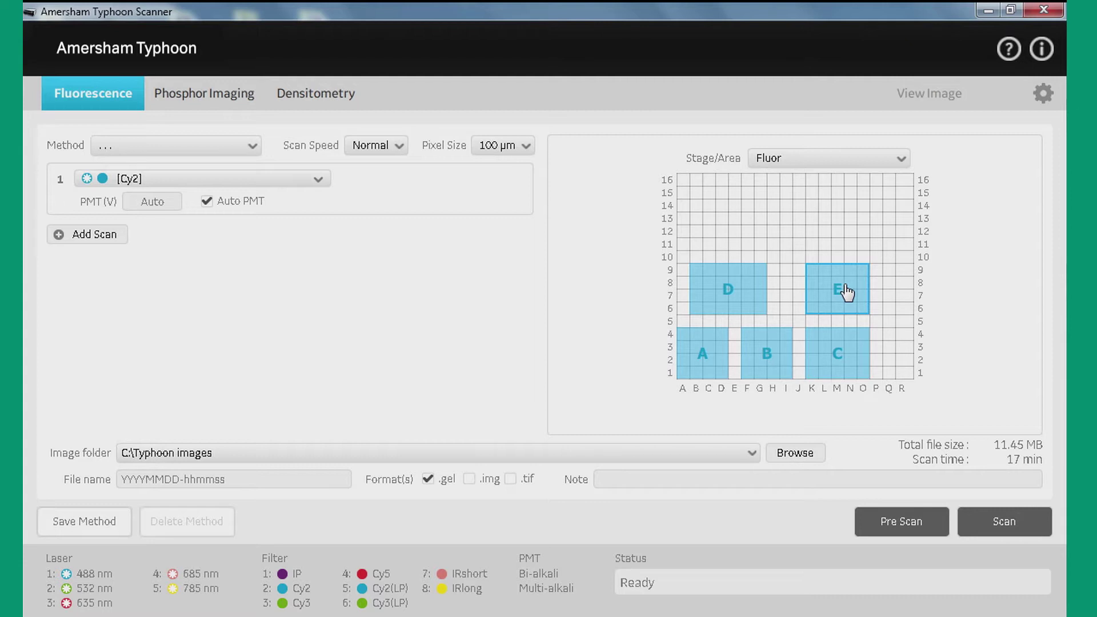
# Step: Delete scan areas E, D, C and B, leaving area A alone
pyautogui.press('Delete')
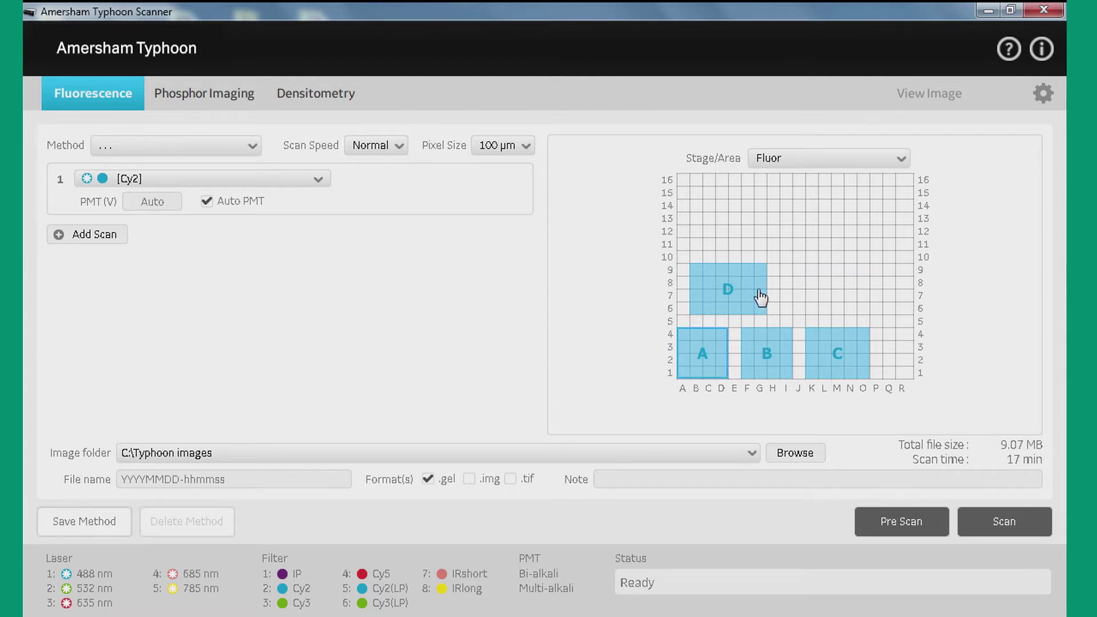
pyautogui.click(741, 303)
pyautogui.press('Delete')
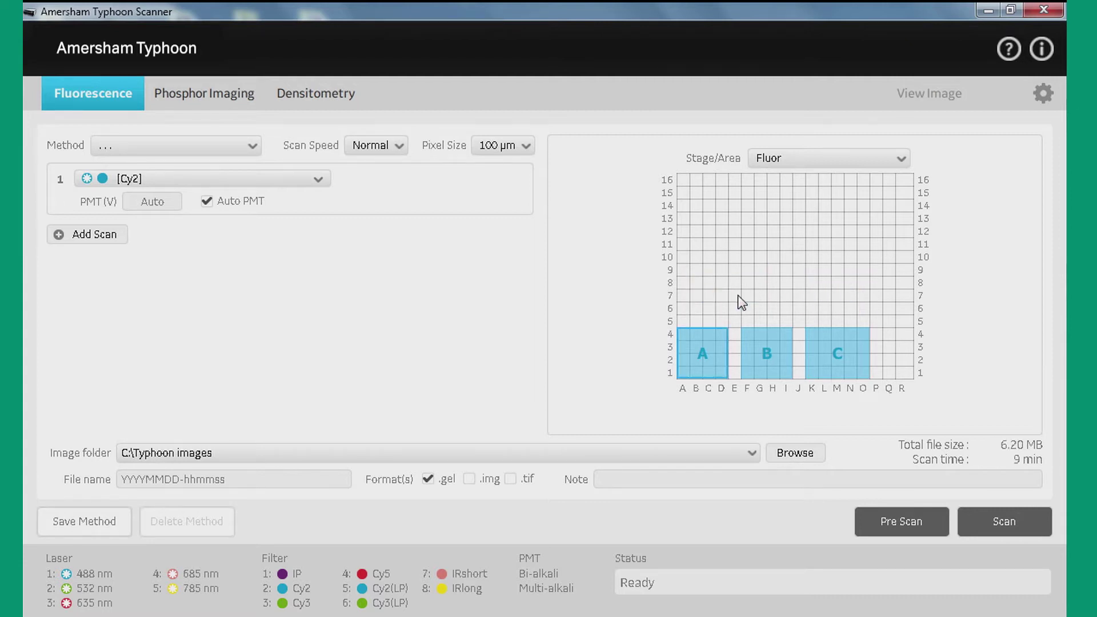
pyautogui.click(848, 364)
pyautogui.press('Delete')
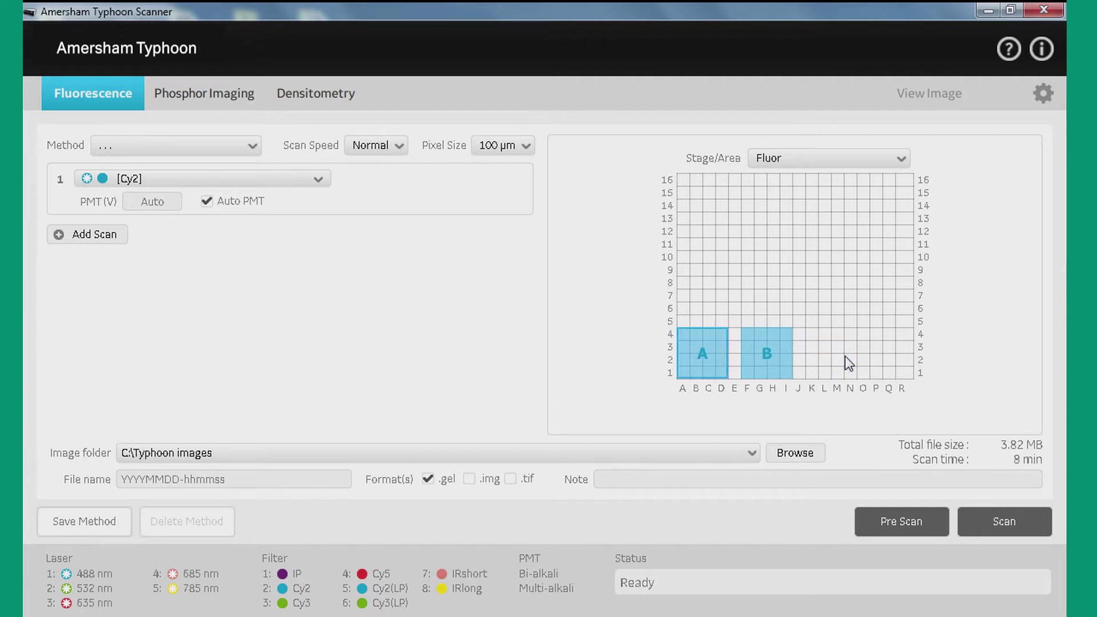
pyautogui.click(770, 354)
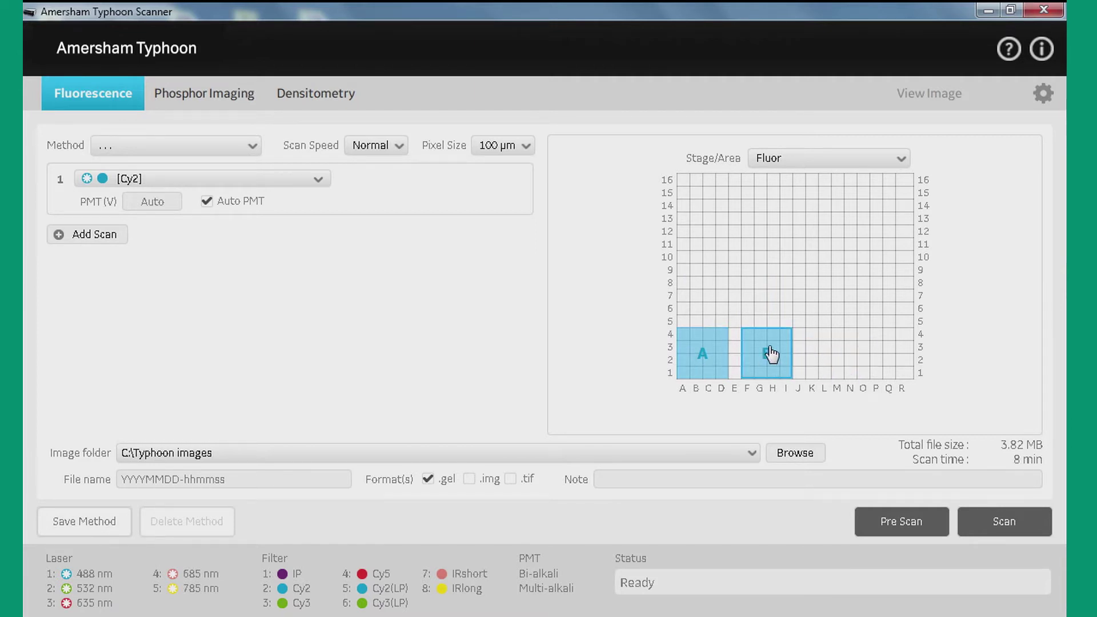
pyautogui.press('Delete')
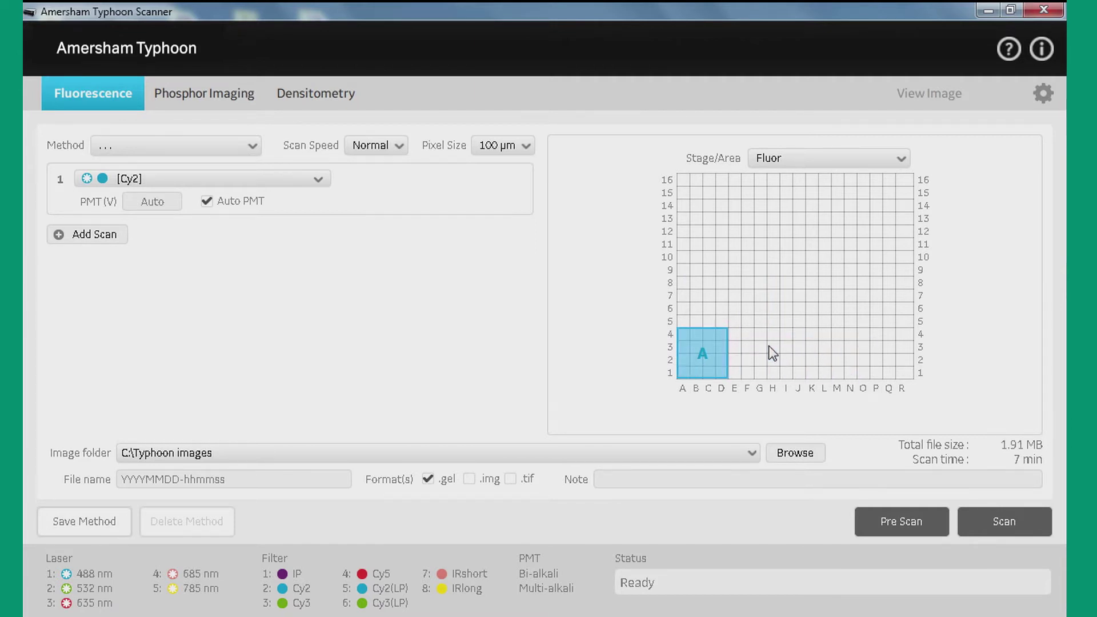
pyautogui.click(526, 147)
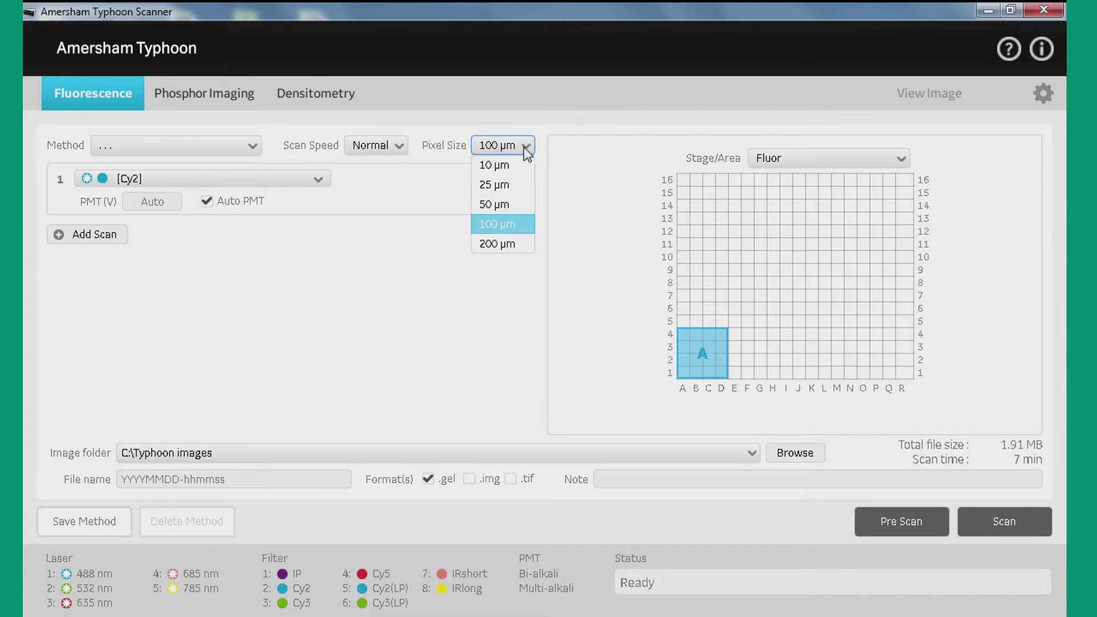
pyautogui.click(509, 186)
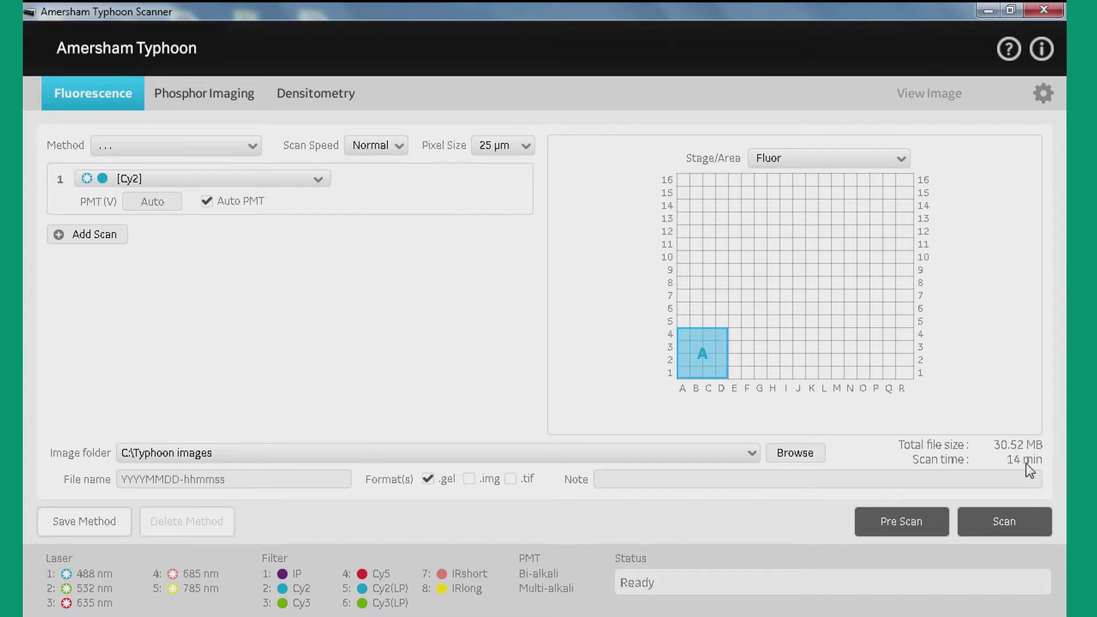
pyautogui.click(521, 145)
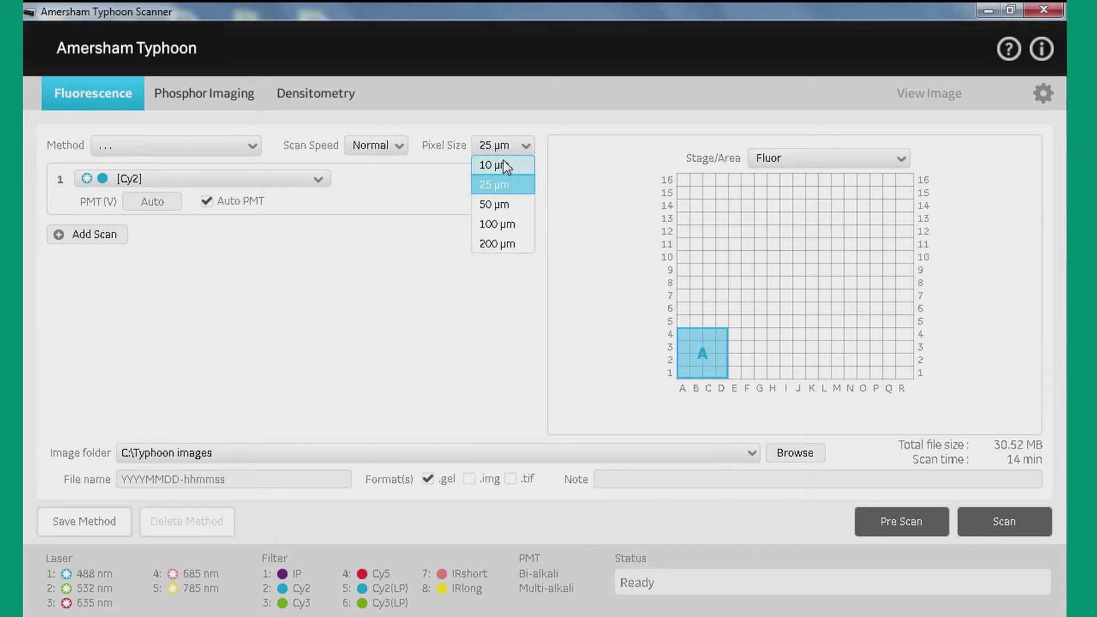
pyautogui.click(503, 165)
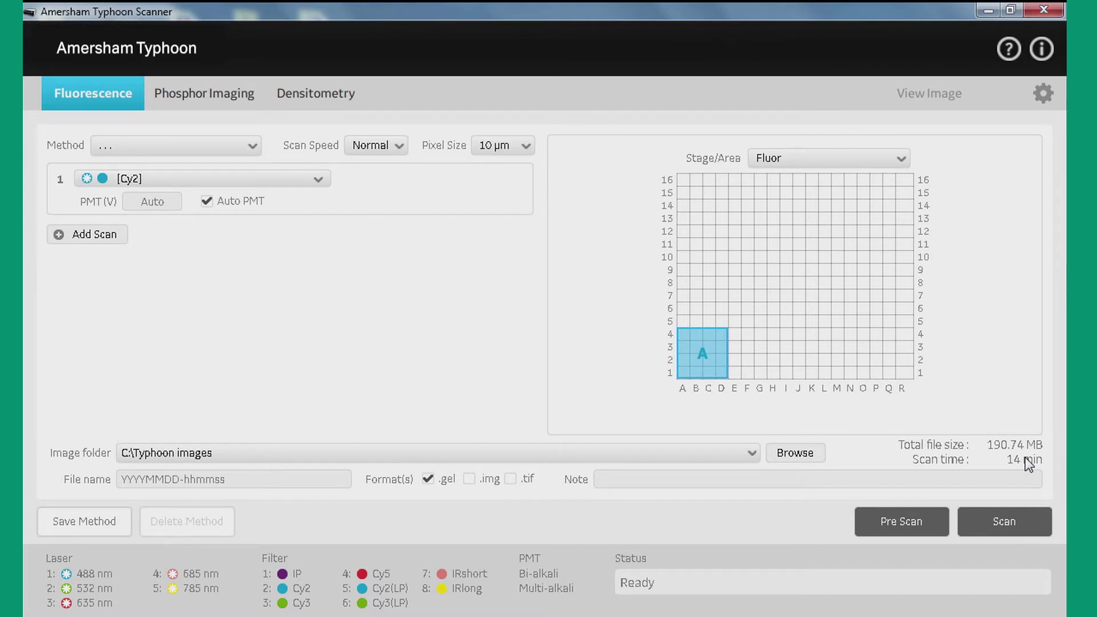
pyautogui.click(516, 152)
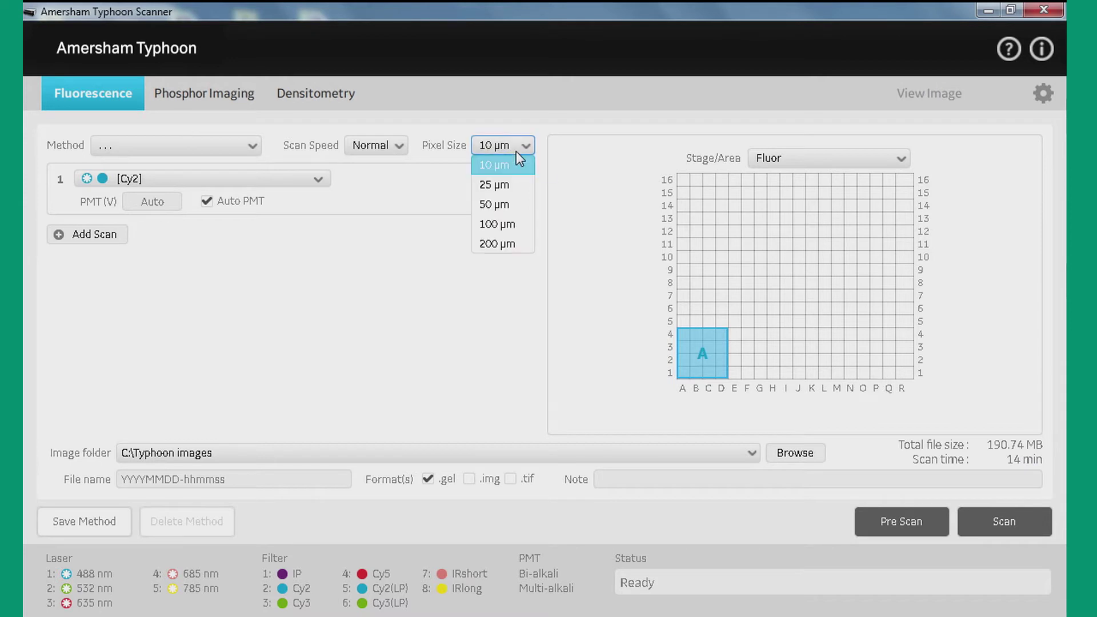
pyautogui.click(497, 225)
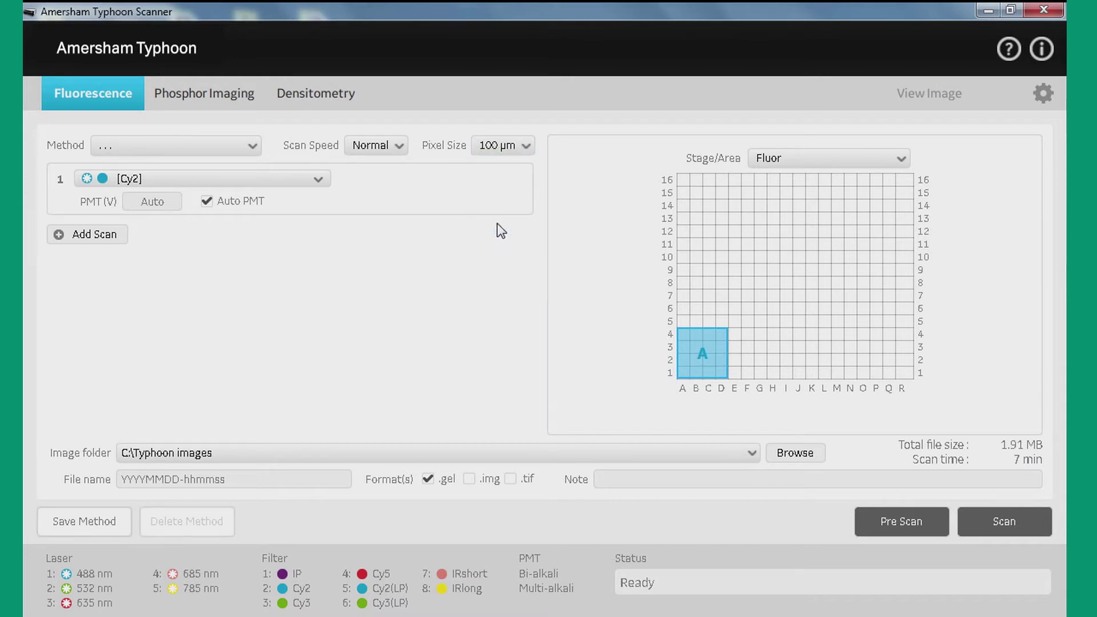
pyautogui.click(399, 146)
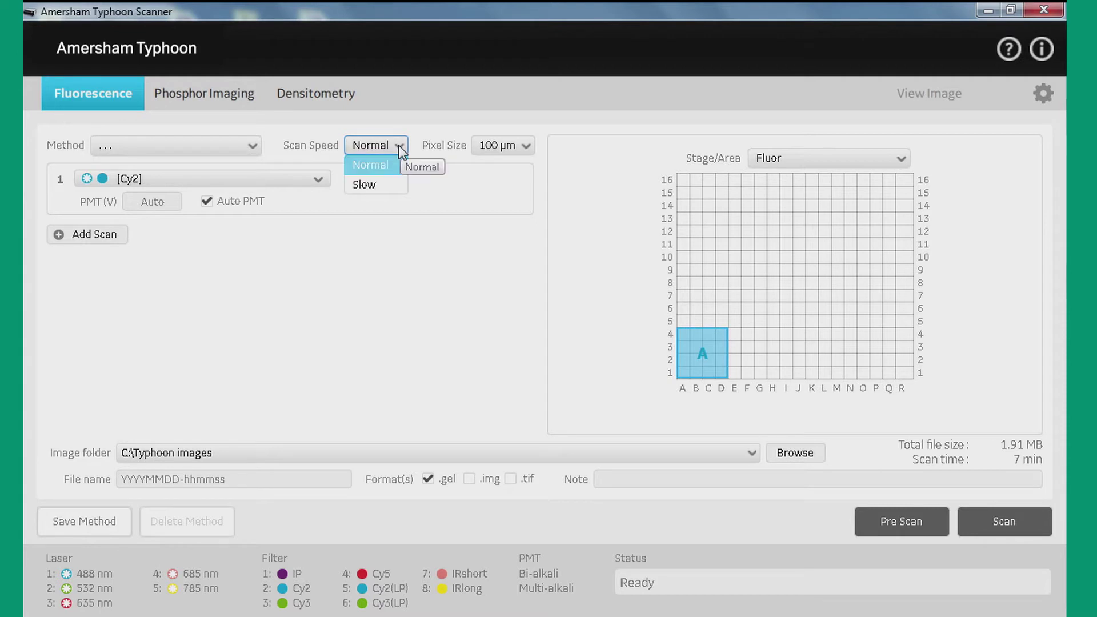
pyautogui.click(380, 183)
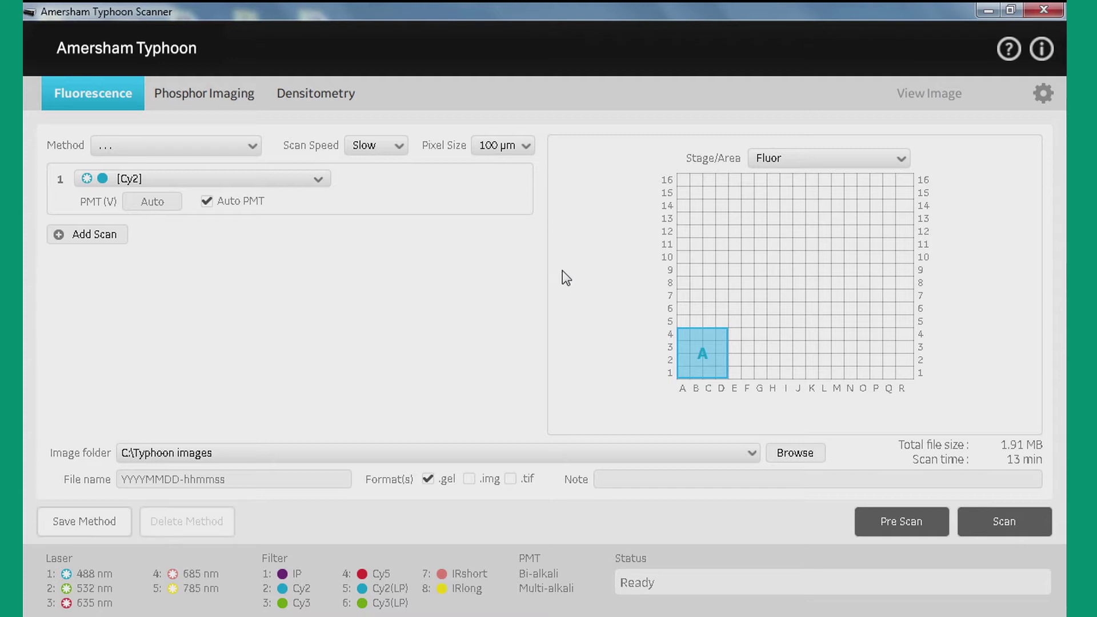
pyautogui.click(403, 143)
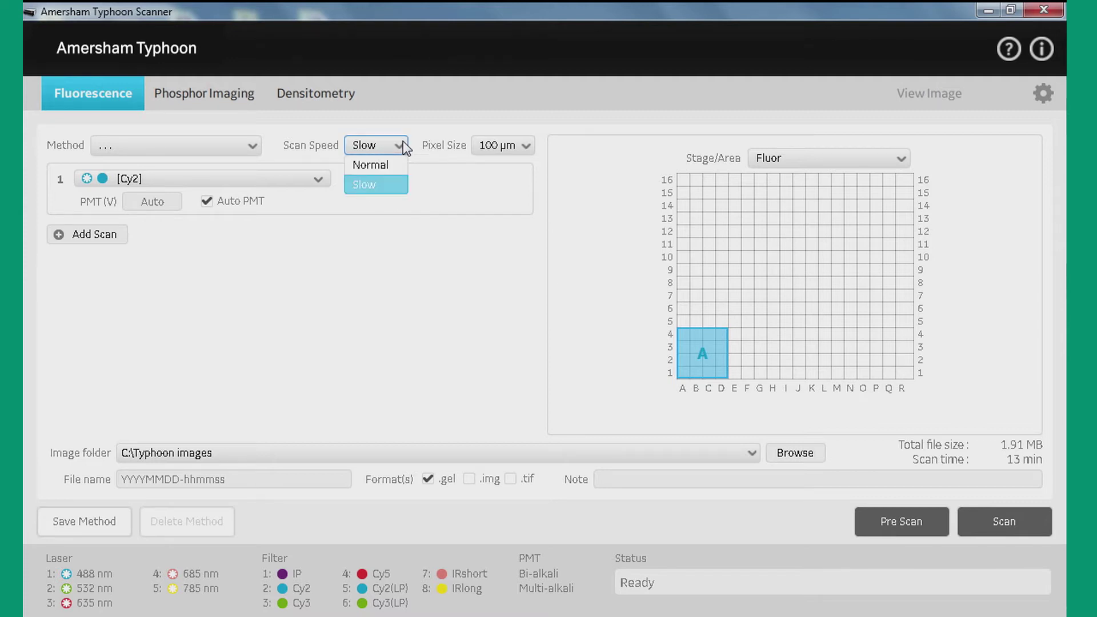
pyautogui.click(372, 166)
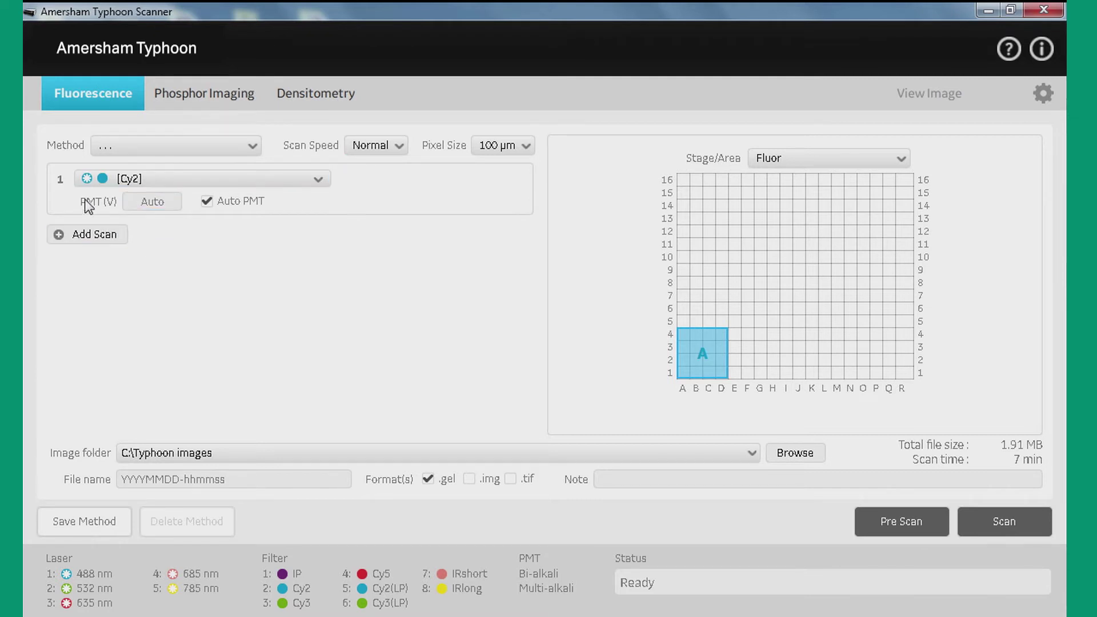
# Step: Keep Cy2 as the dye for scan 1
pyautogui.click(310, 179)
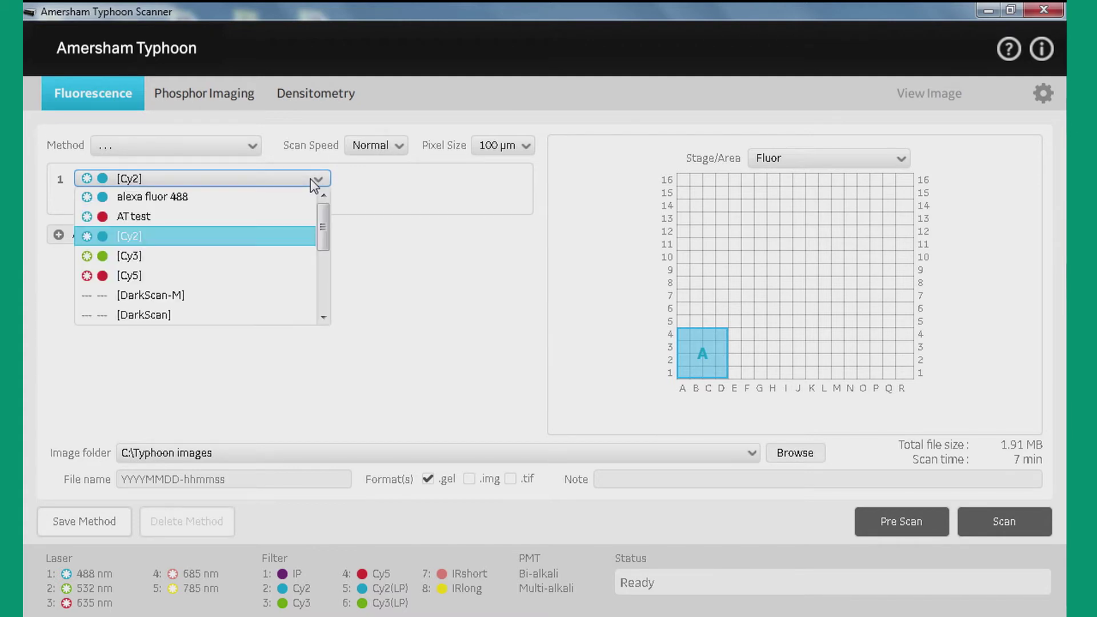
pyautogui.moveTo(322, 224); pyautogui.dragTo(327, 198)
pyautogui.click(320, 178)
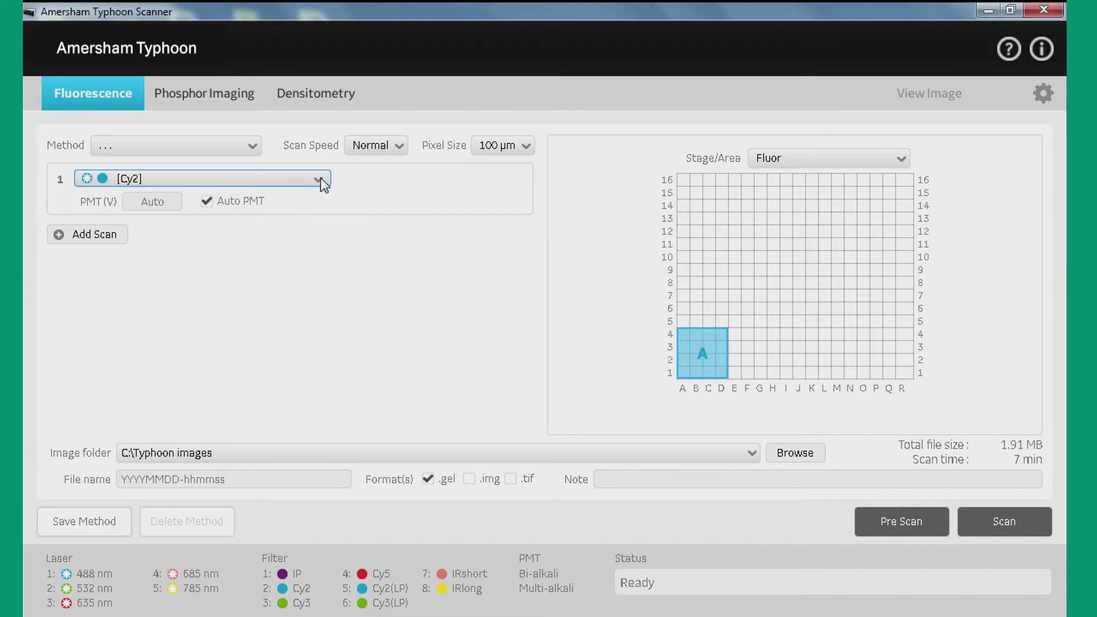
# Step: Add four scan rows, then remove scans 5, 4 and 3, leaving two scans
pyautogui.click(60, 236)
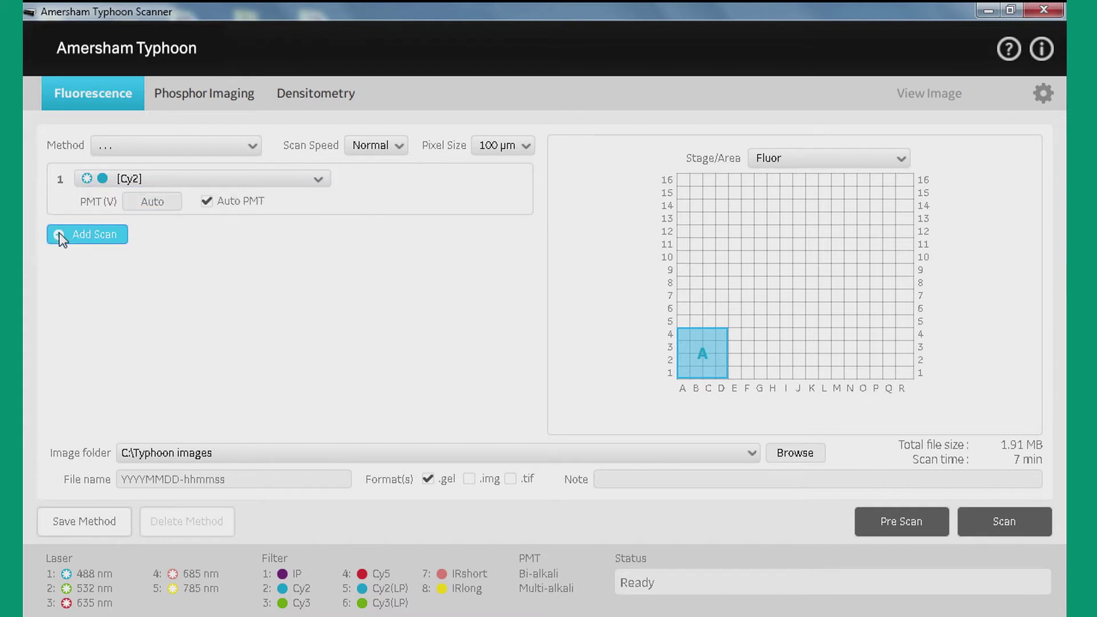
pyautogui.click(59, 290)
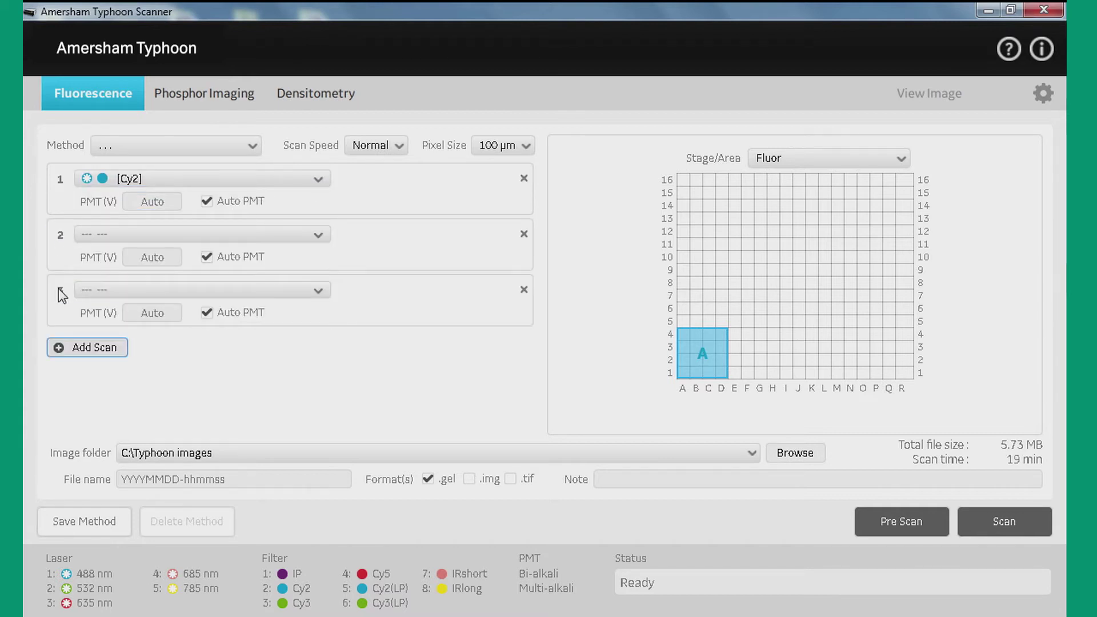
pyautogui.click(56, 347)
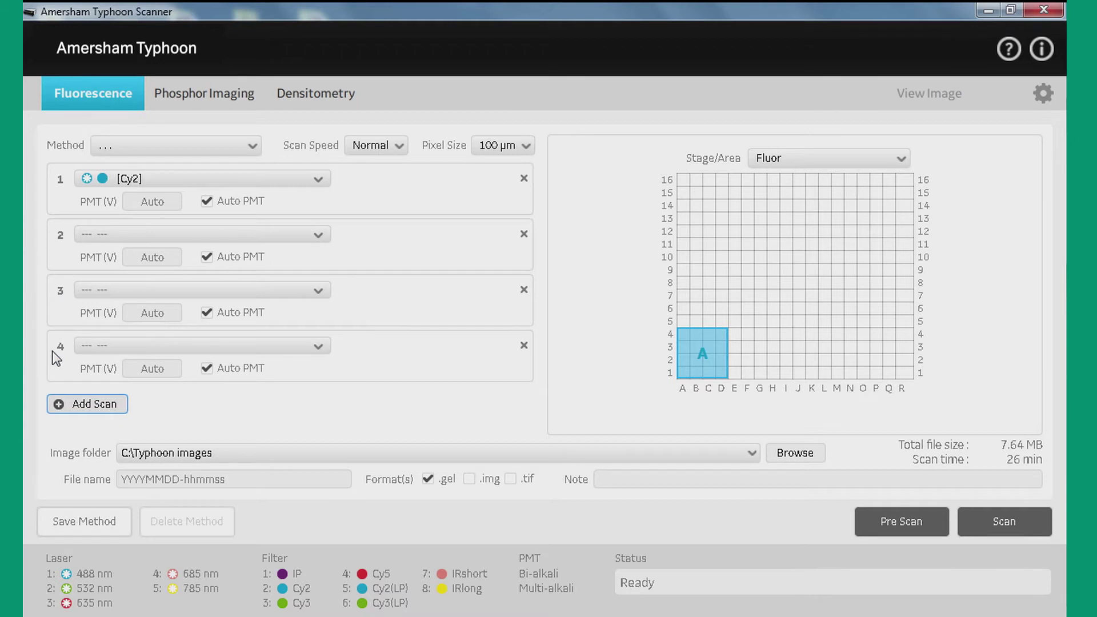
pyautogui.click(55, 405)
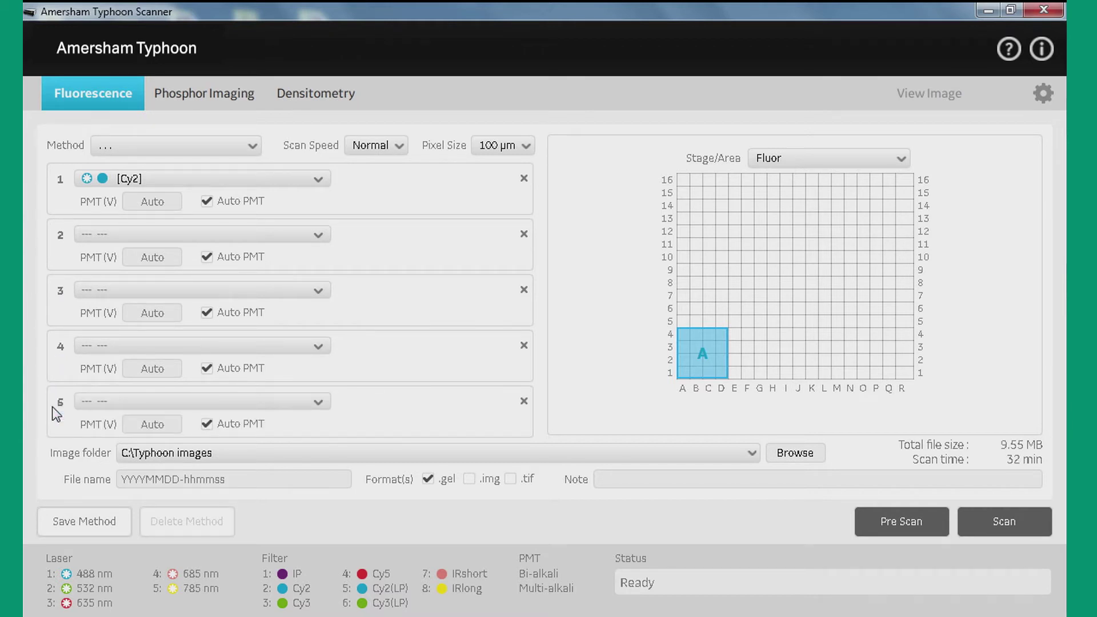
pyautogui.click(524, 401)
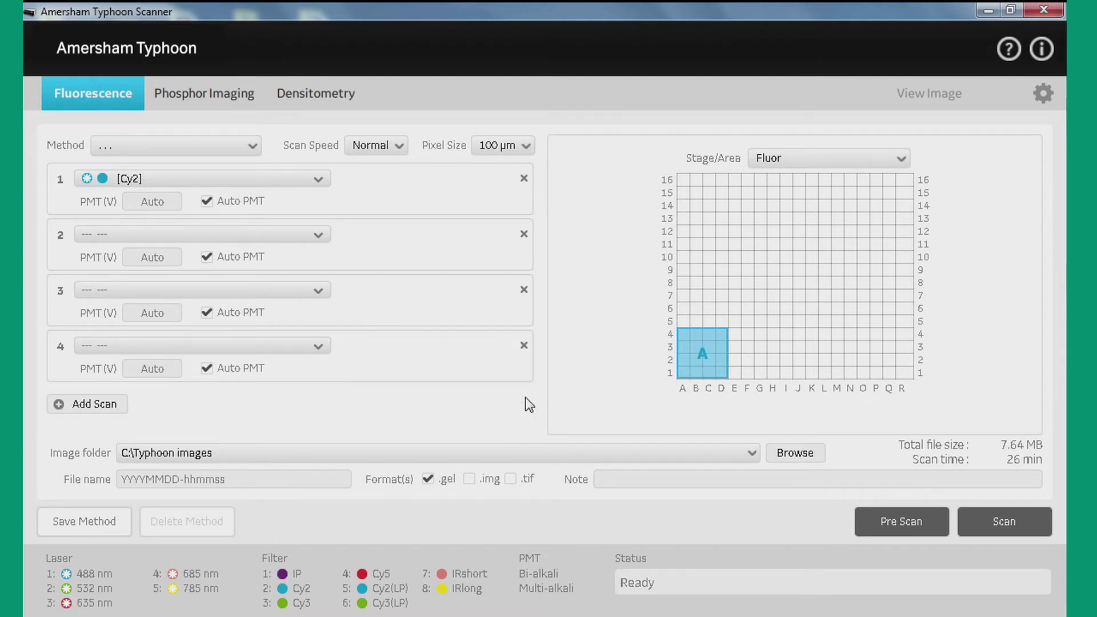
pyautogui.click(524, 346)
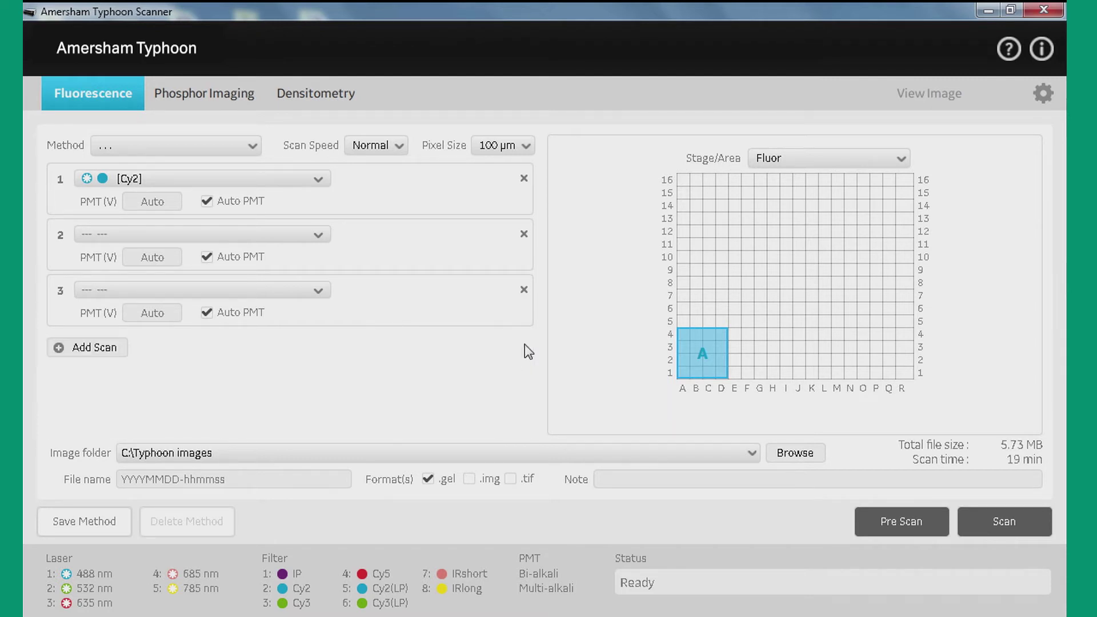
pyautogui.click(525, 293)
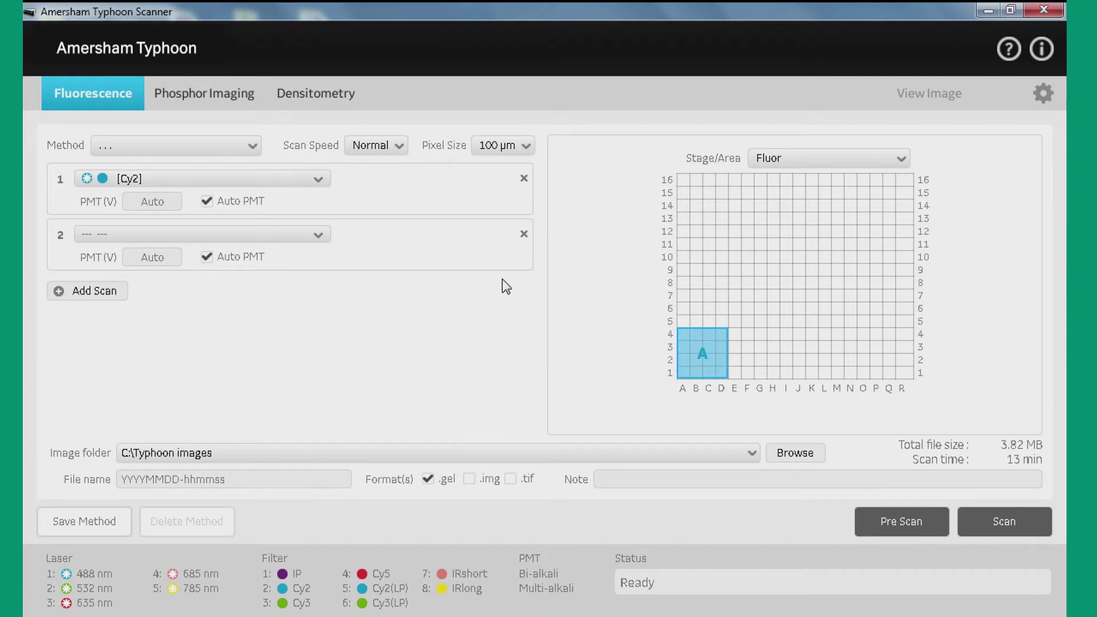
# Step: Assign the Cy3 dye to scan 1 and the Cy5 dye to scan 2
pyautogui.click(317, 181)
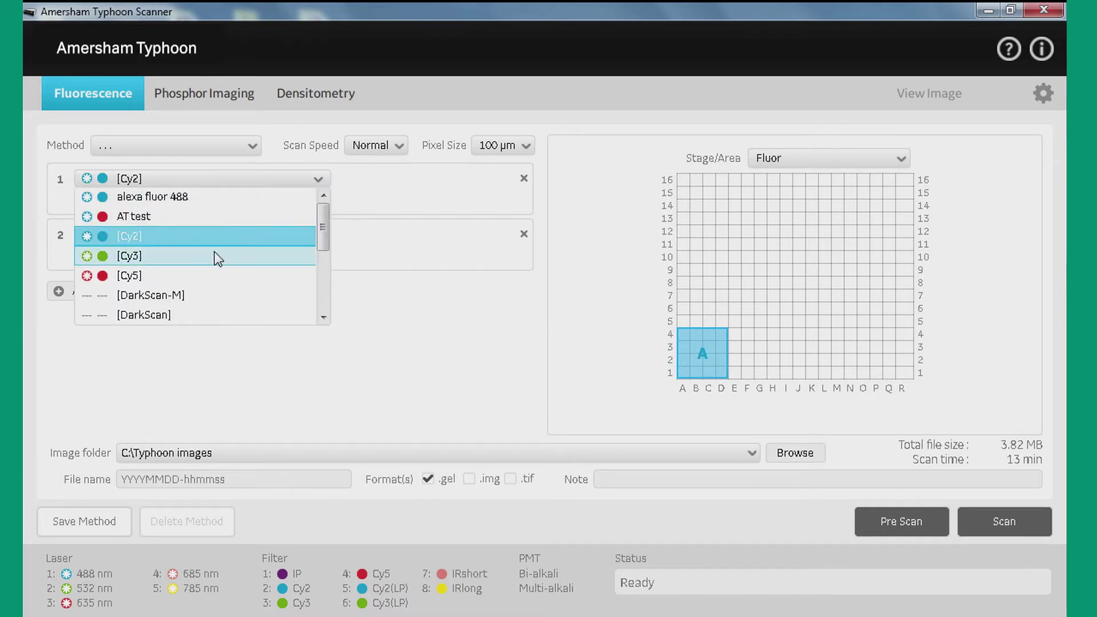
pyautogui.click(215, 255)
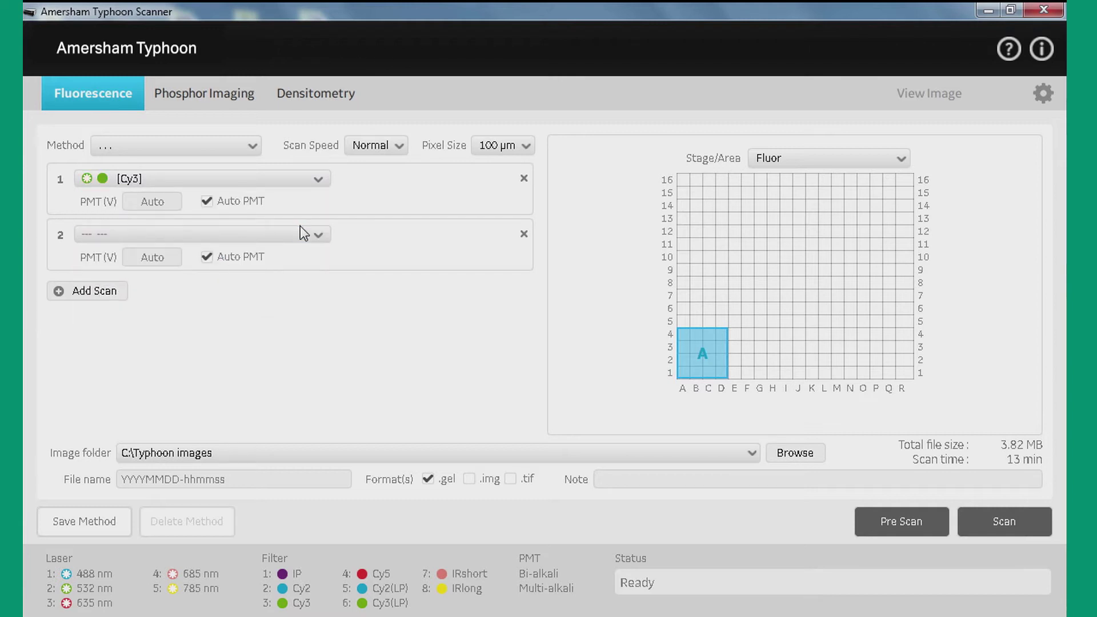
pyautogui.click(318, 236)
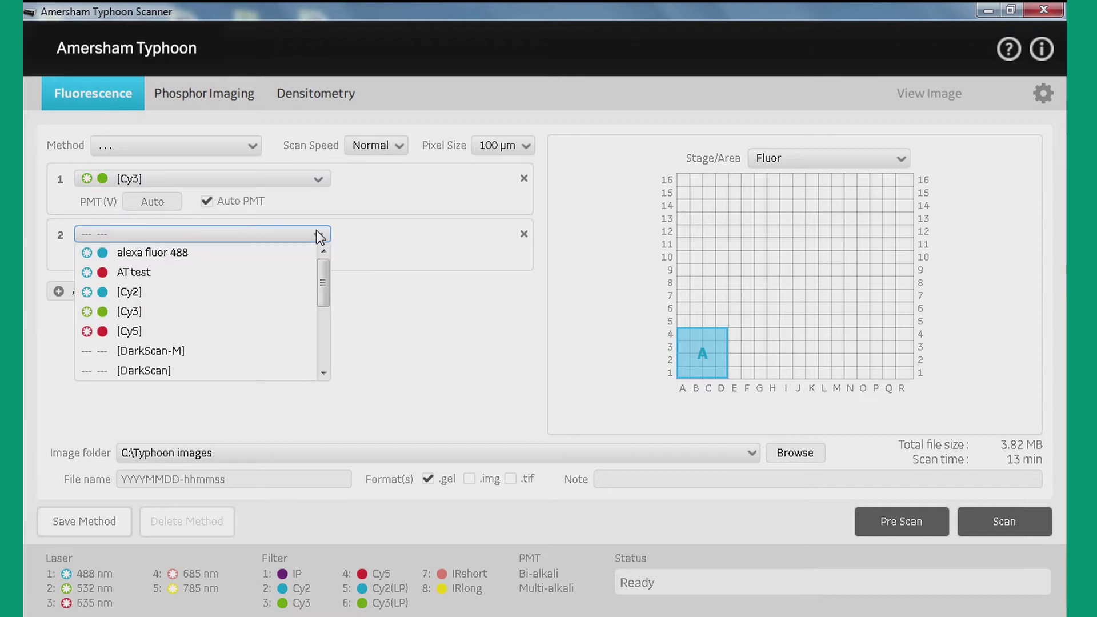
pyautogui.click(146, 331)
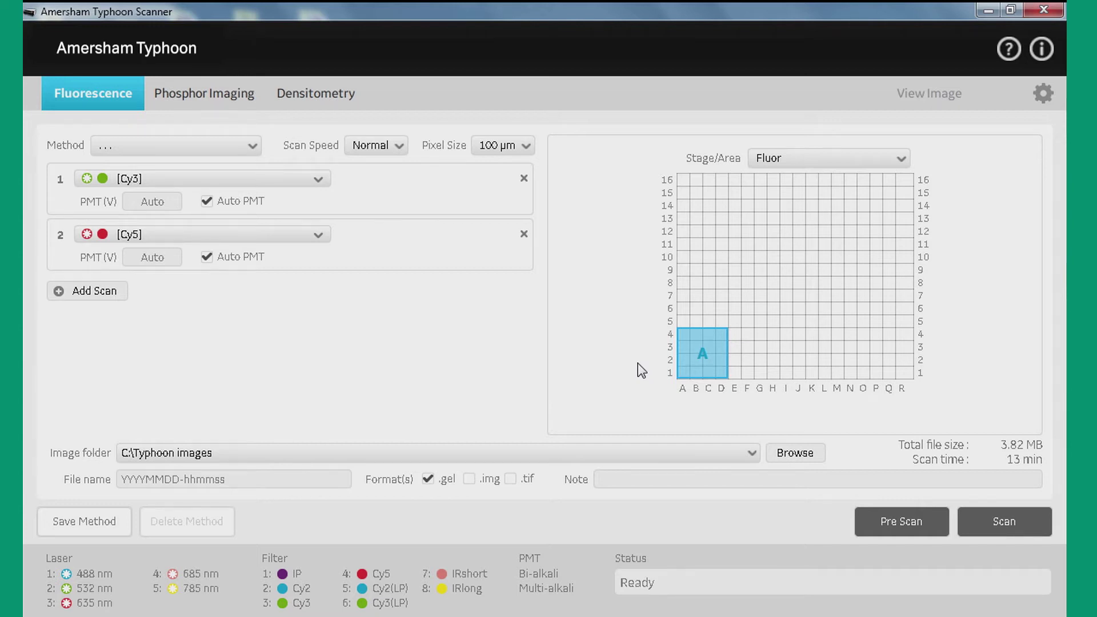
# Step: Set the Cy3 scan to a fixed 350 V PMT and turn off Cy5's Auto PMT
pyautogui.click(207, 201)
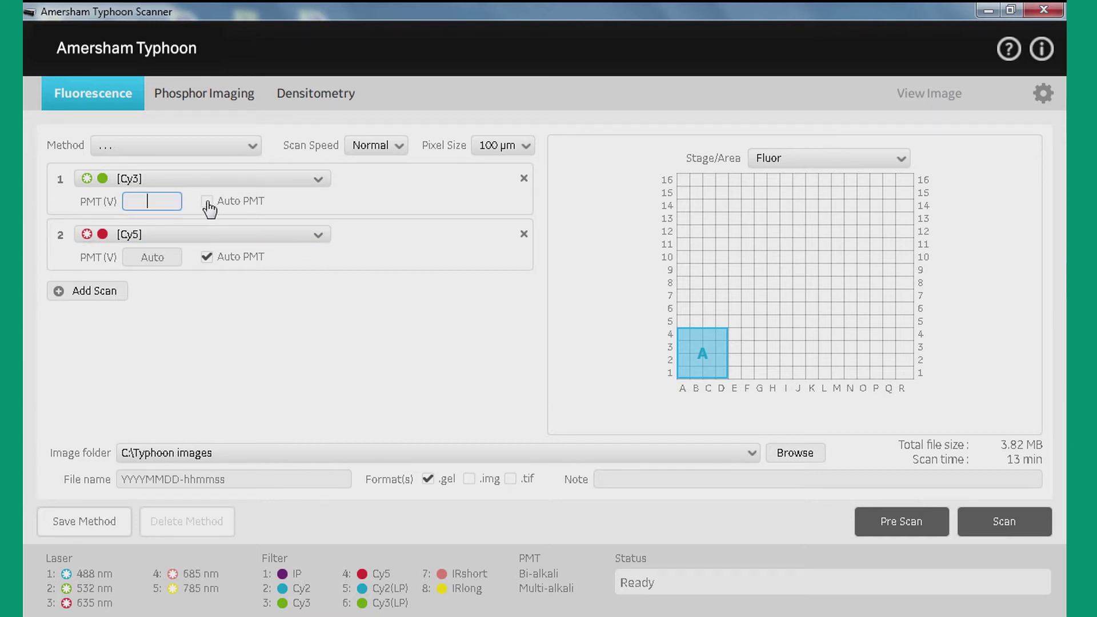
pyautogui.click(153, 200)
pyautogui.write('35')
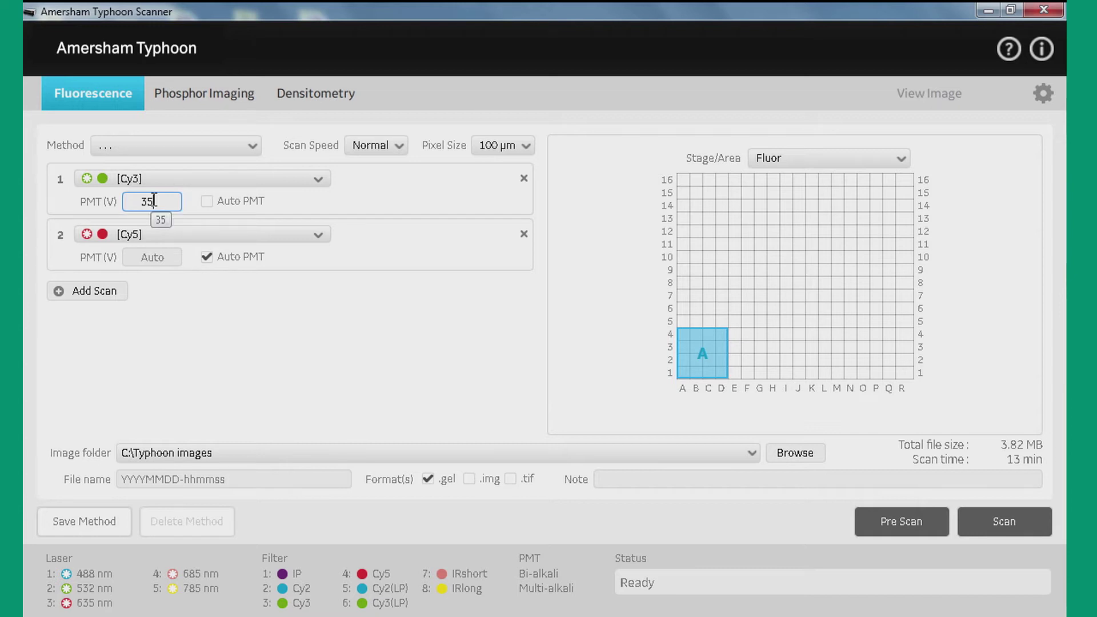
pyautogui.write('0')
pyautogui.click(206, 258)
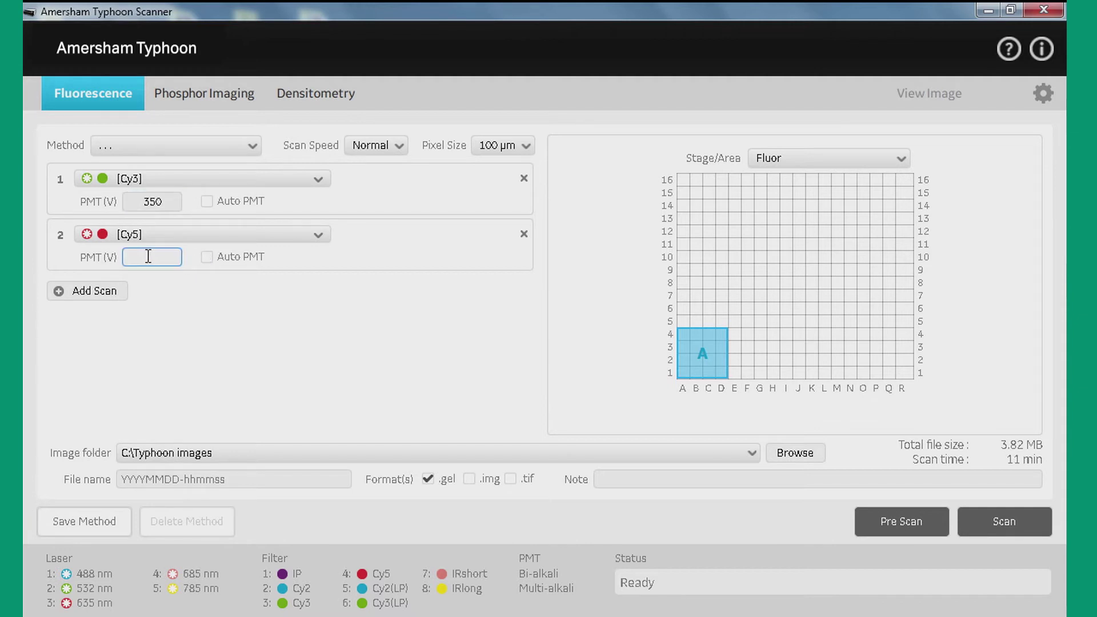
# Step: Enter 350 V as the Cy5 scan's PMT voltage
pyautogui.write('350')
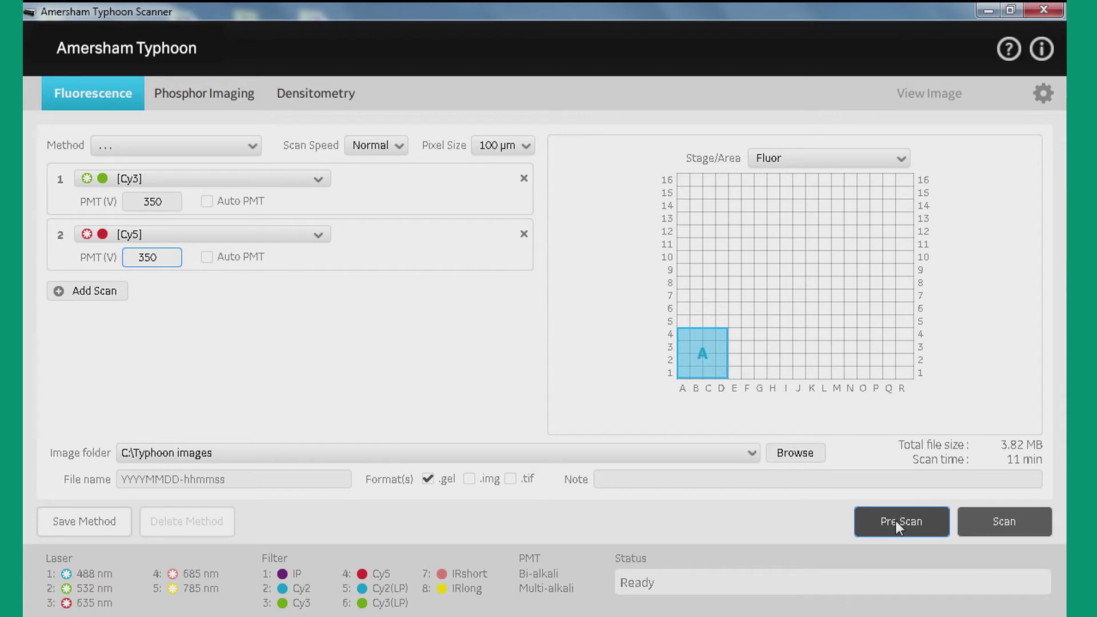
# Step: Run a pre-scan of the Cy3 and Cy5 channels with the current settings
pyautogui.click(896, 520)
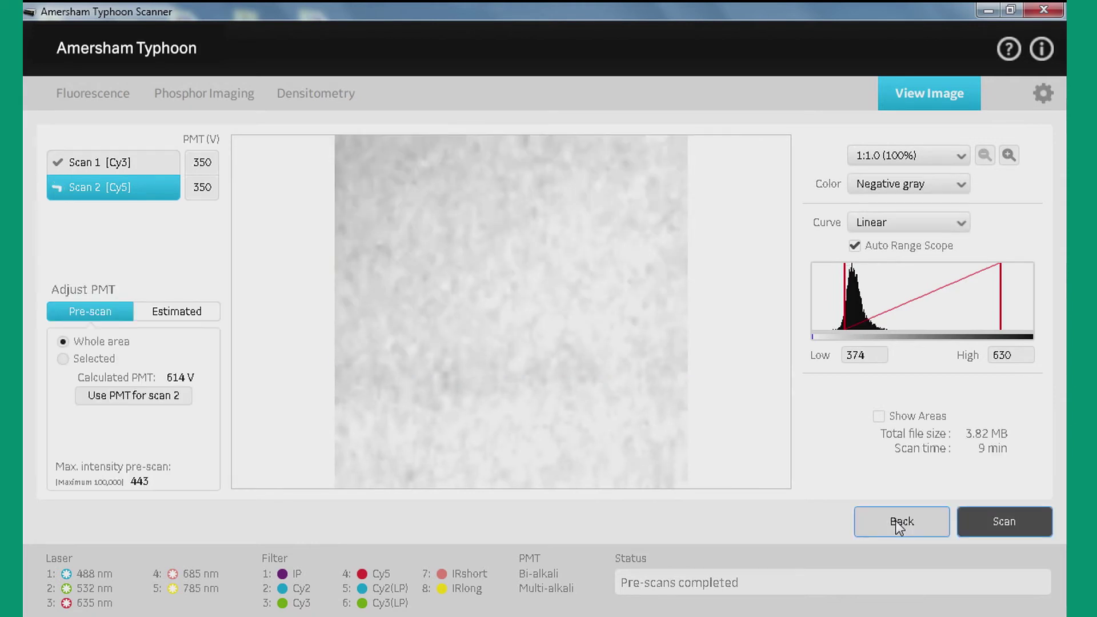
# Step: Lower the Cy3 preview's high display limit to 450 and mark a region for PMT calculation
pyautogui.click(115, 162)
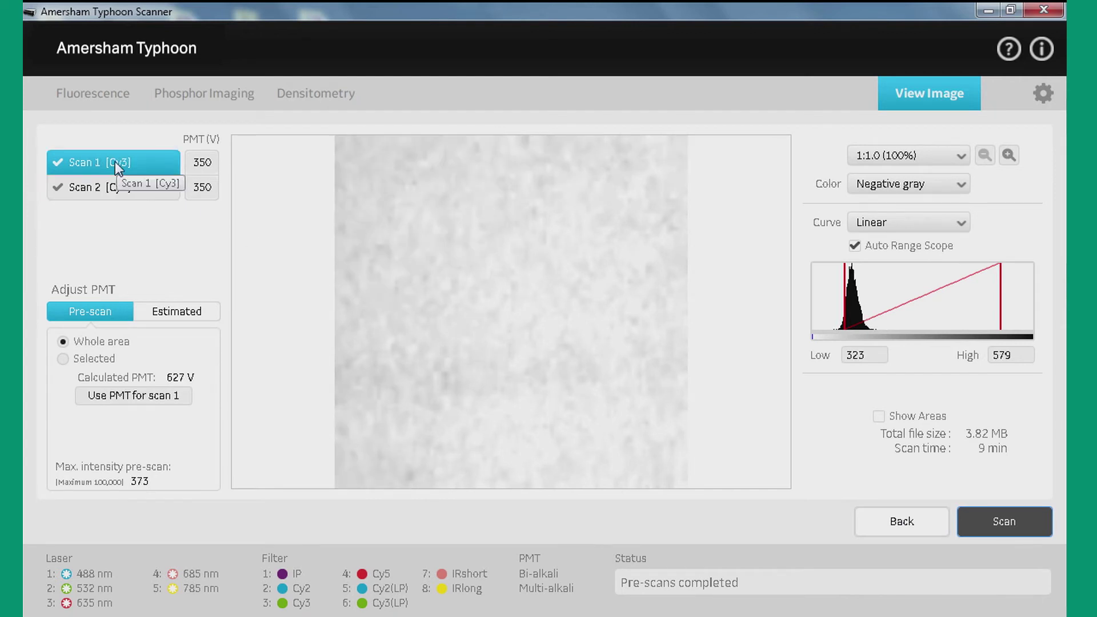
pyautogui.click(108, 188)
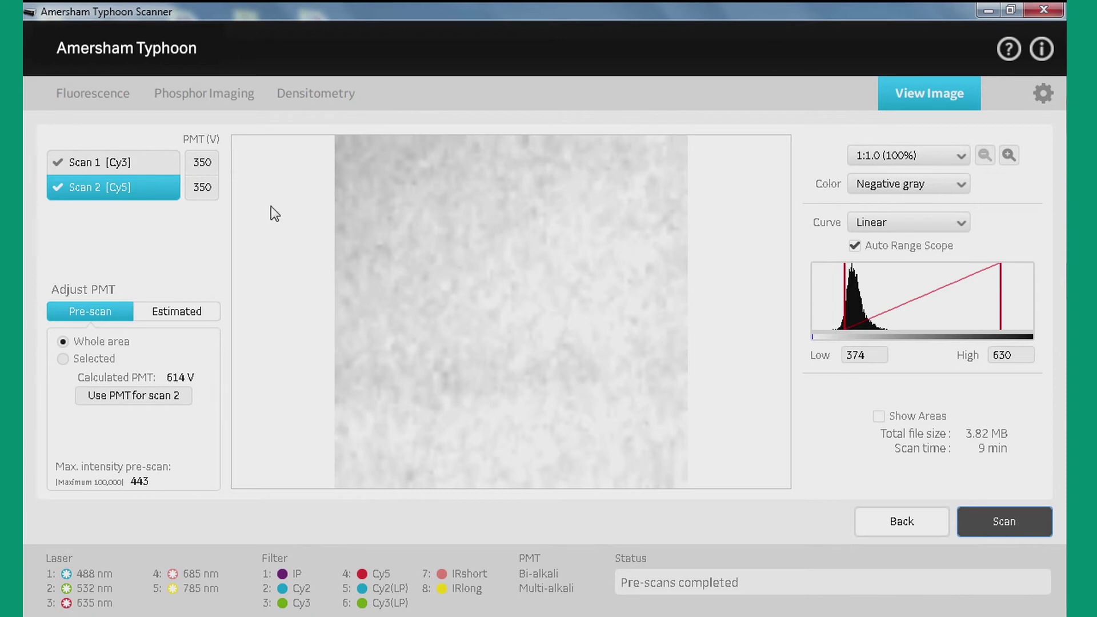
pyautogui.click(128, 162)
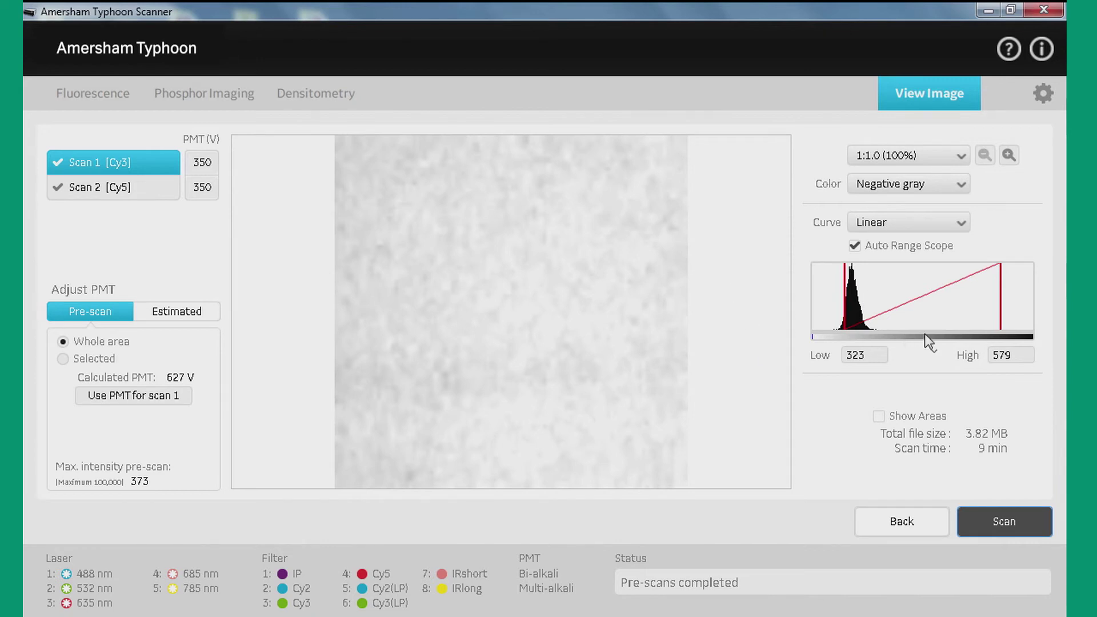
pyautogui.moveTo(1003, 314); pyautogui.dragTo(921, 321)
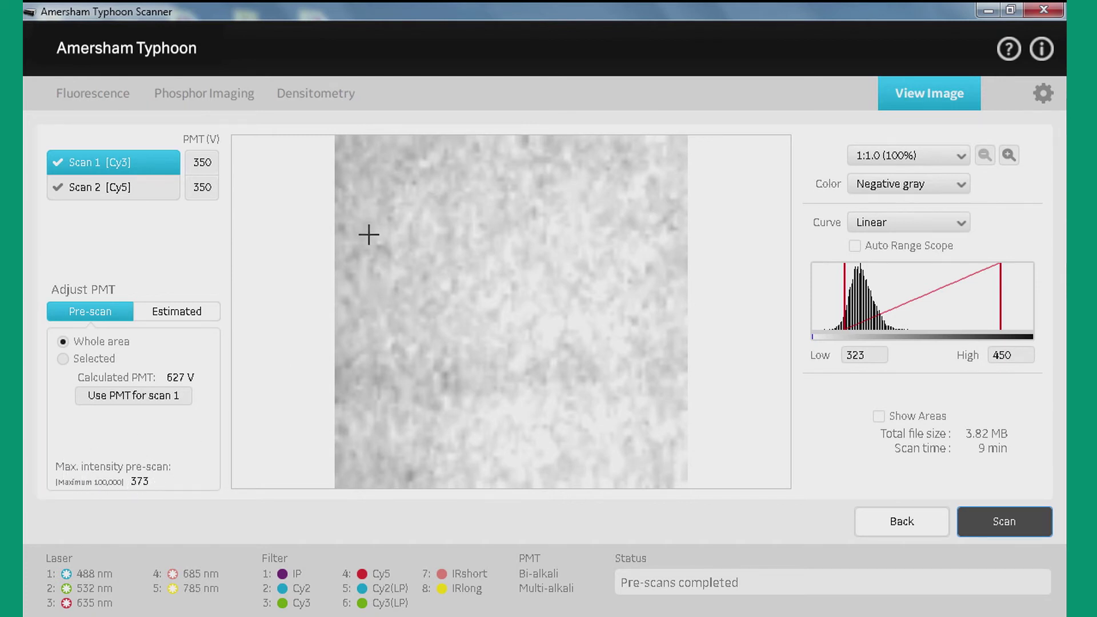
pyautogui.moveTo(366, 224); pyautogui.dragTo(411, 267)
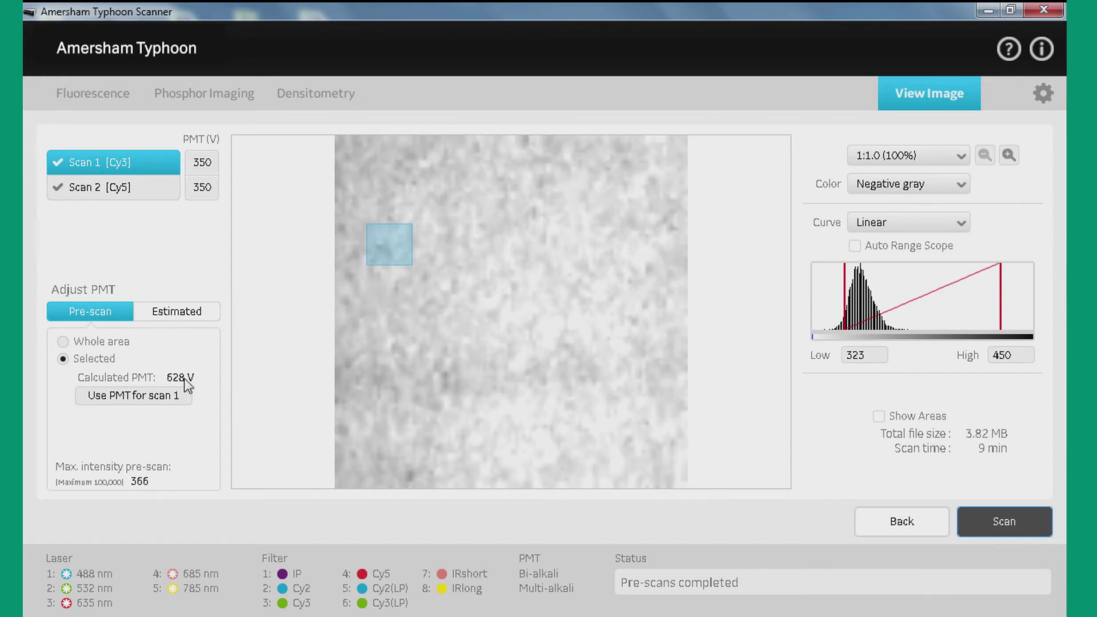
# Step: Apply 628 V to the Cy3 scan, then mark a Cy5 region and apply its 616 V
pyautogui.click(133, 394)
pyautogui.click(116, 188)
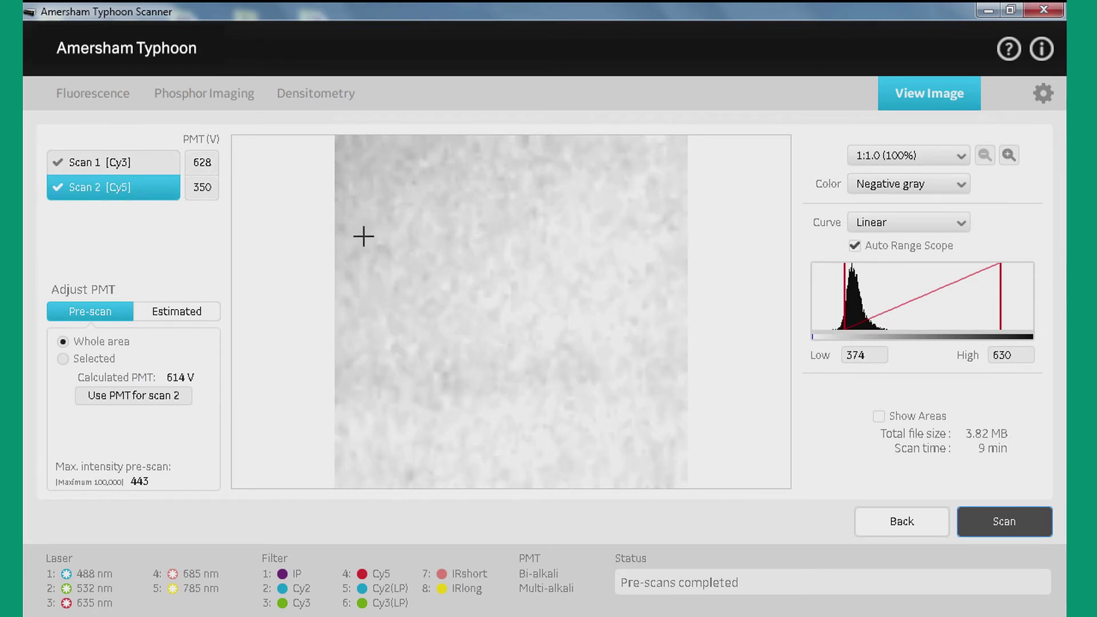
pyautogui.moveTo(364, 236); pyautogui.dragTo(437, 293)
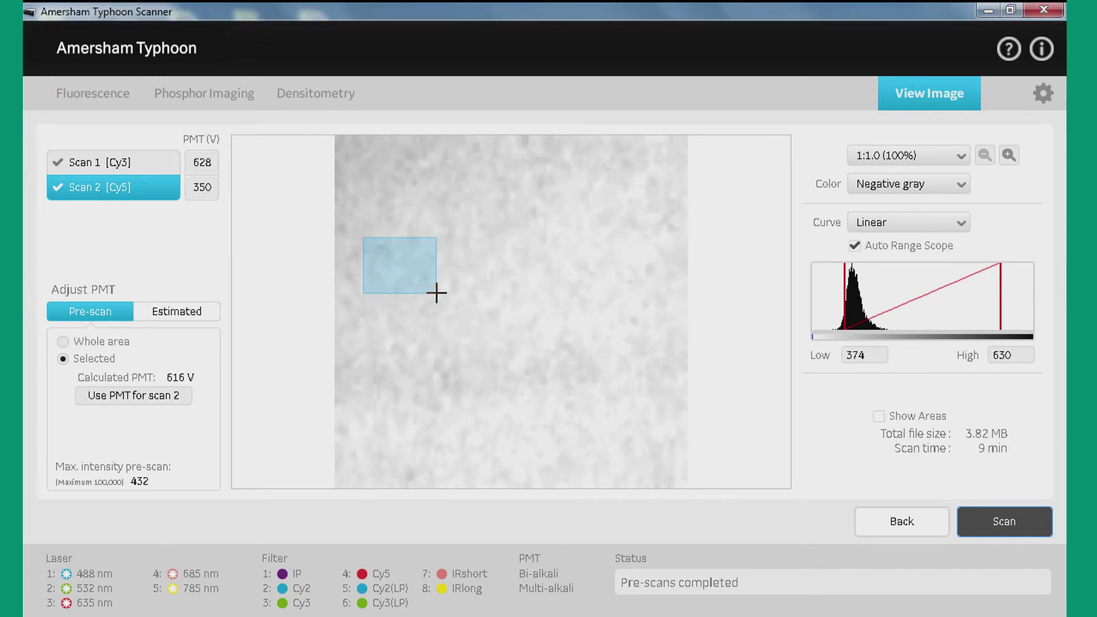
pyautogui.click(147, 400)
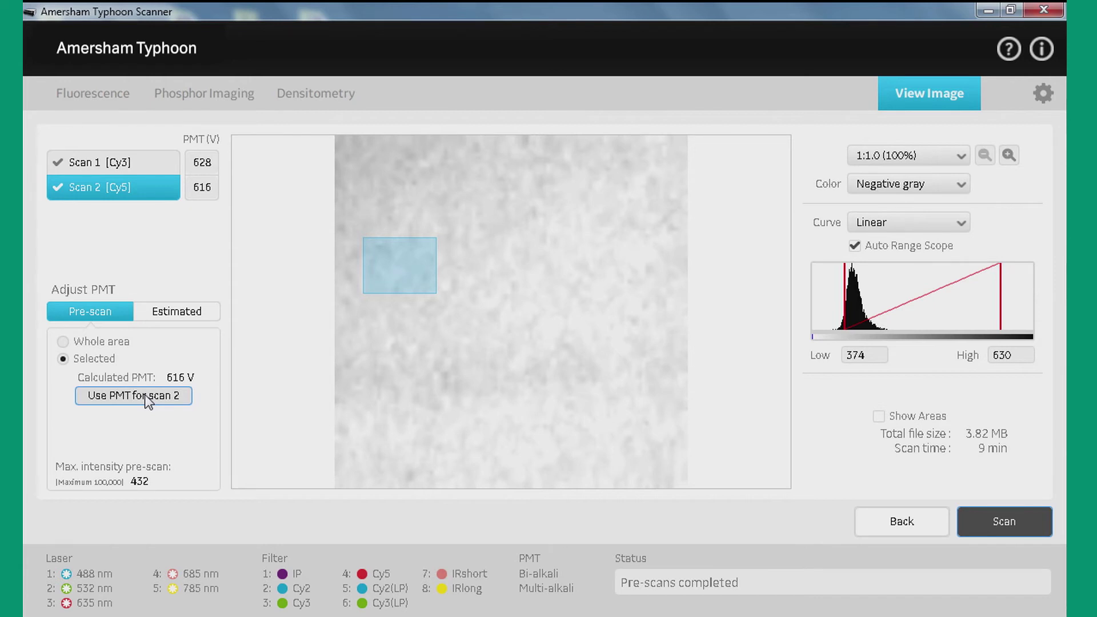
pyautogui.click(186, 308)
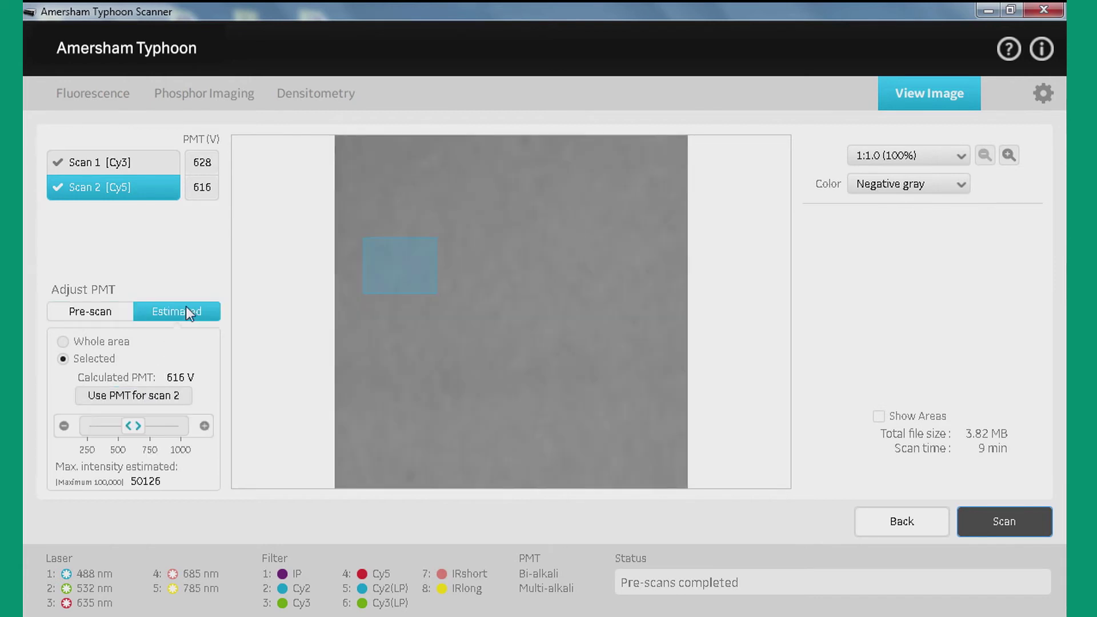
pyautogui.moveTo(132, 429)
pyautogui.mouseDown()
pyautogui.moveTo(107, 429)
pyautogui.moveTo(144, 428)
pyautogui.moveTo(128, 429)
pyautogui.mouseUp()
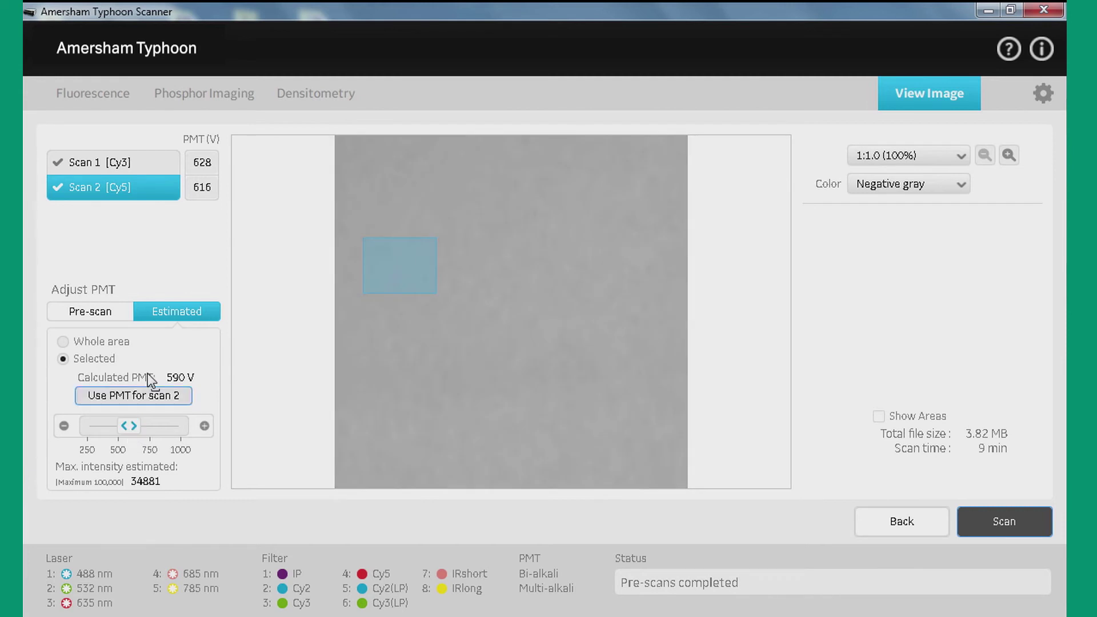
pyautogui.click(97, 318)
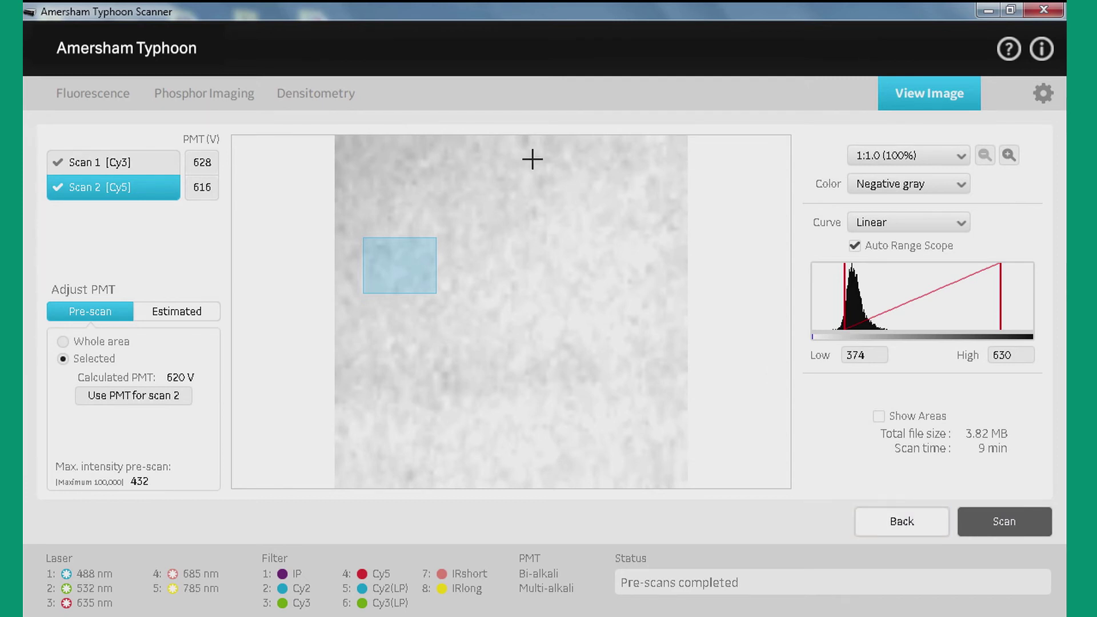
pyautogui.click(885, 520)
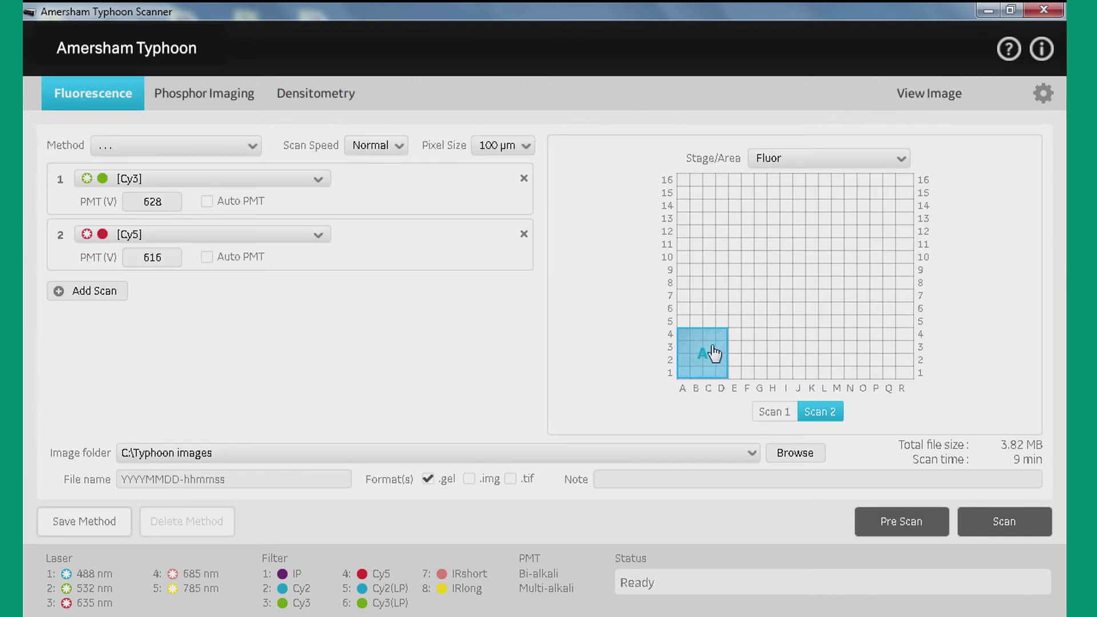
# Step: Check the scan 1 and scan 2 areas and the C:\Typhoon images folder path
pyautogui.click(785, 410)
pyautogui.click(818, 414)
pyautogui.click(328, 449)
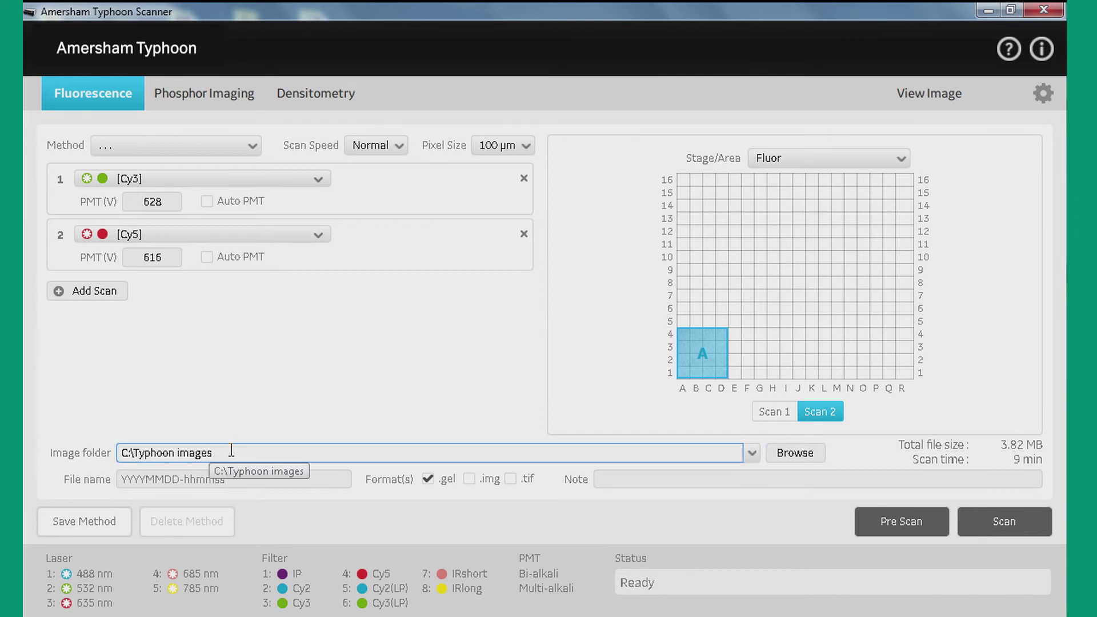
# Step: Name the output 'cy3 and cy5' and add .img and .tif to the saved formats
pyautogui.click(170, 478)
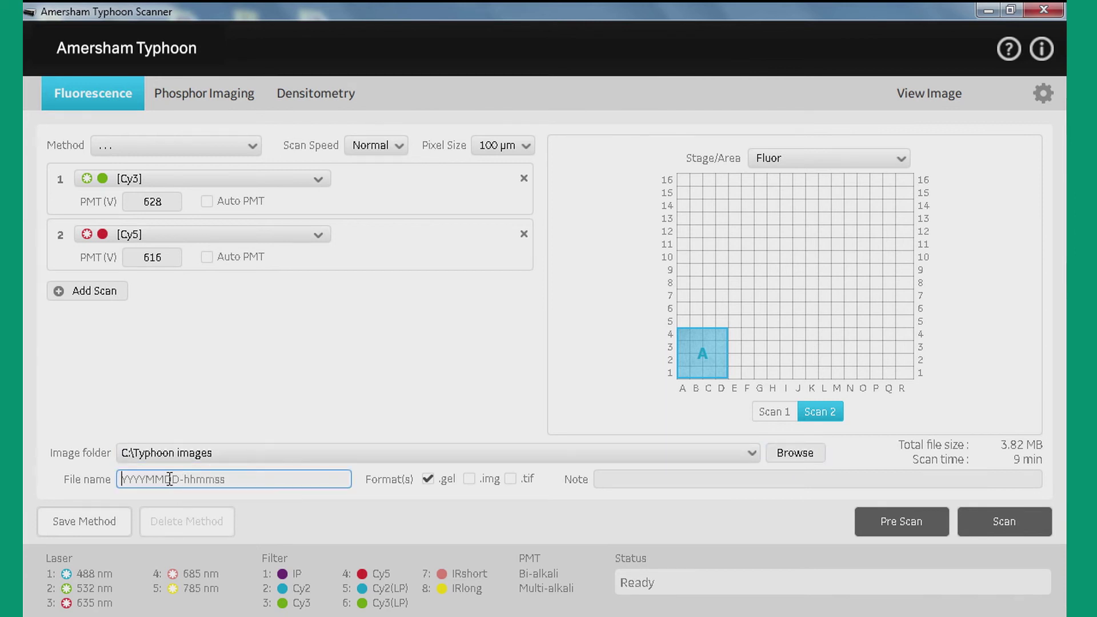
pyautogui.write('cy3')
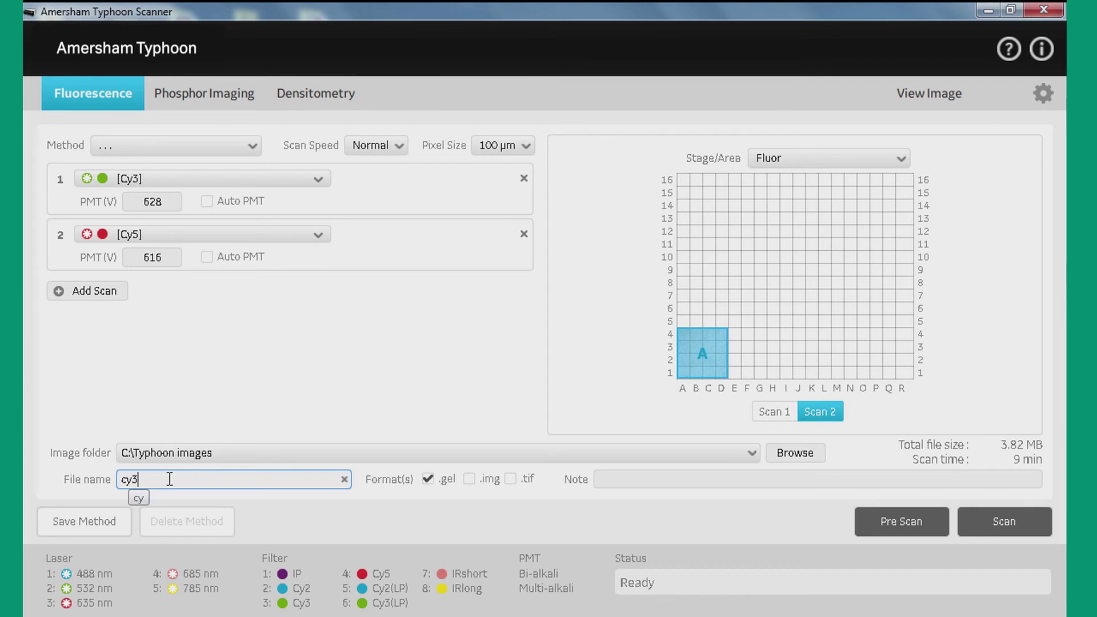
pyautogui.write(' and cy5')
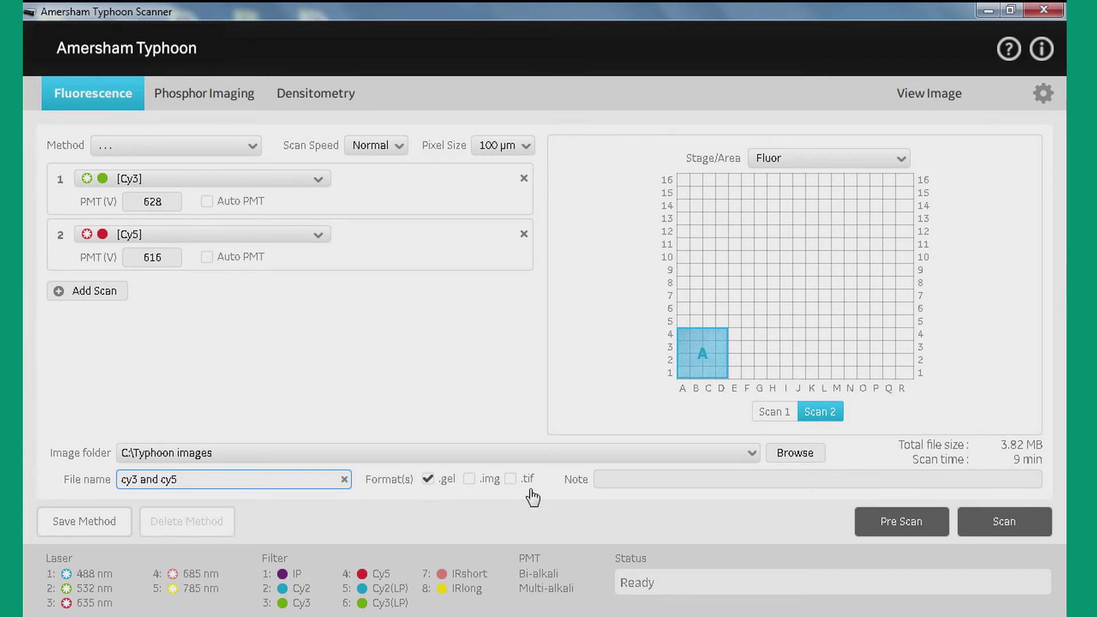
pyautogui.click(469, 481)
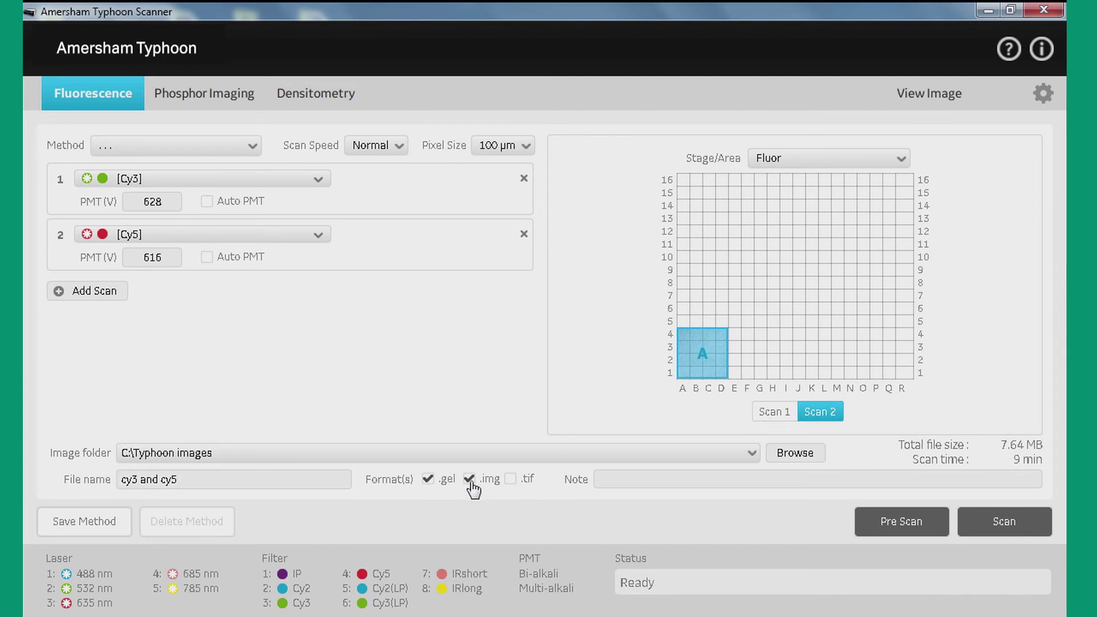
pyautogui.click(511, 481)
pyautogui.click(428, 479)
# Step: Save the current scan settings as a new method named 'Cy 3 and Cy5'
pyautogui.click(76, 519)
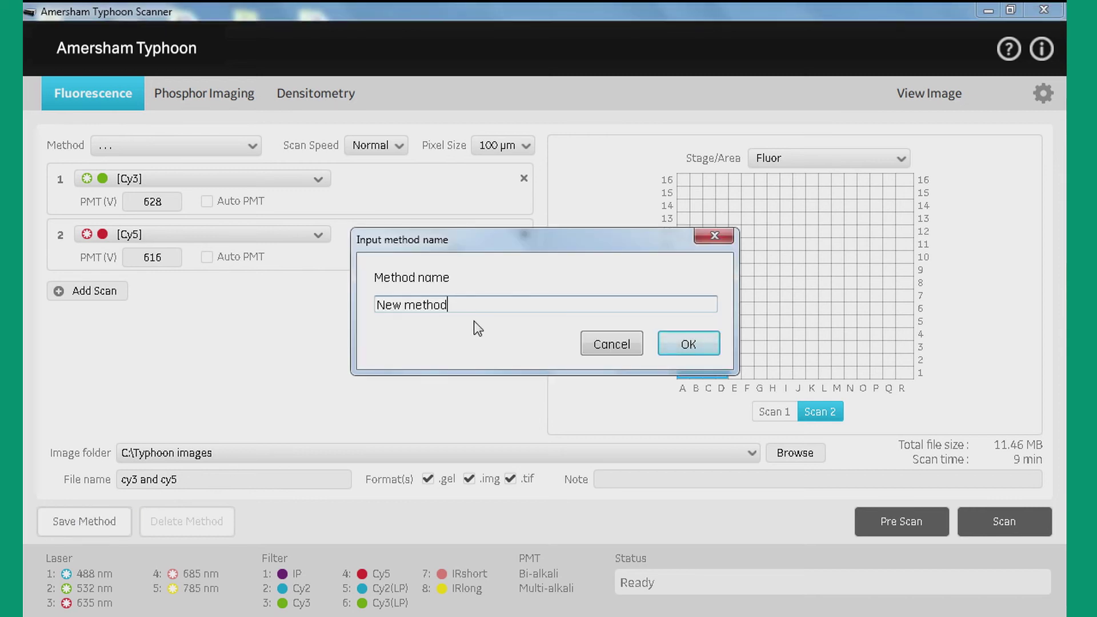
pyautogui.moveTo(472, 304); pyautogui.dragTo(303, 323)
pyautogui.write('Cy 3 and Cy5')
pyautogui.click(680, 346)
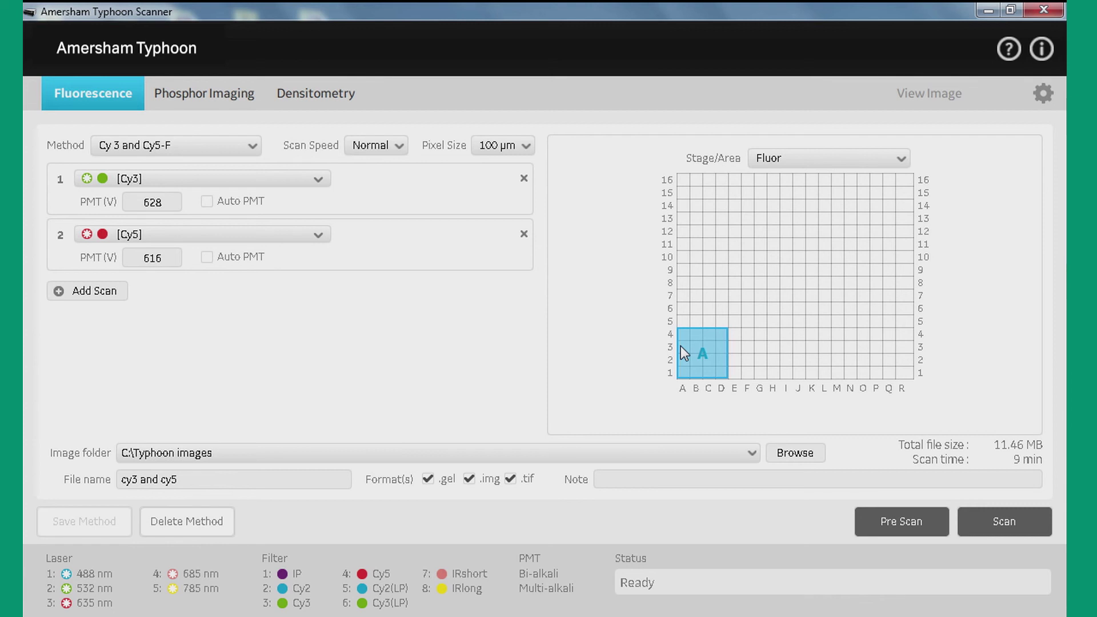
# Step: Browse the Method list to find the new Cy 3 and Cy5-F custom method
pyautogui.click(255, 147)
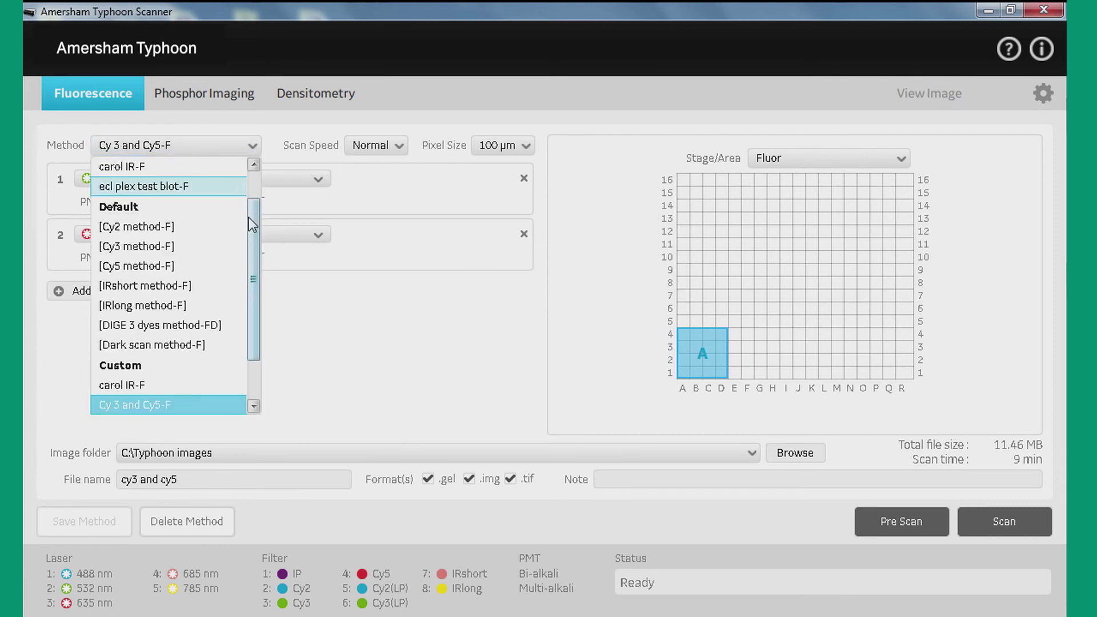
pyautogui.scroll(-3, 246, 249)
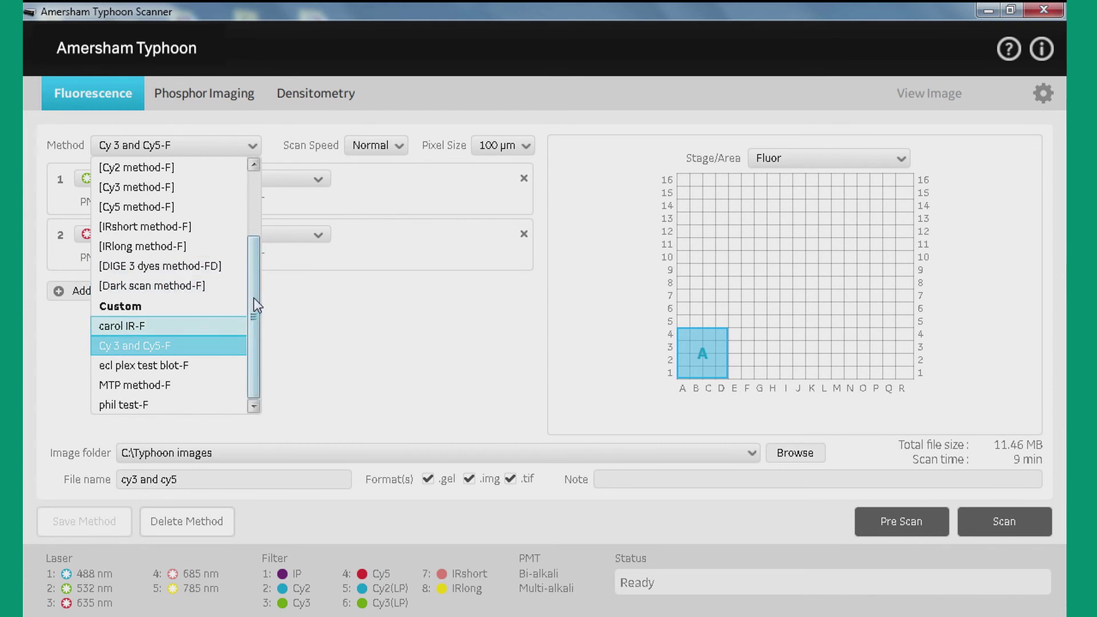
pyautogui.scroll(3, 257, 273)
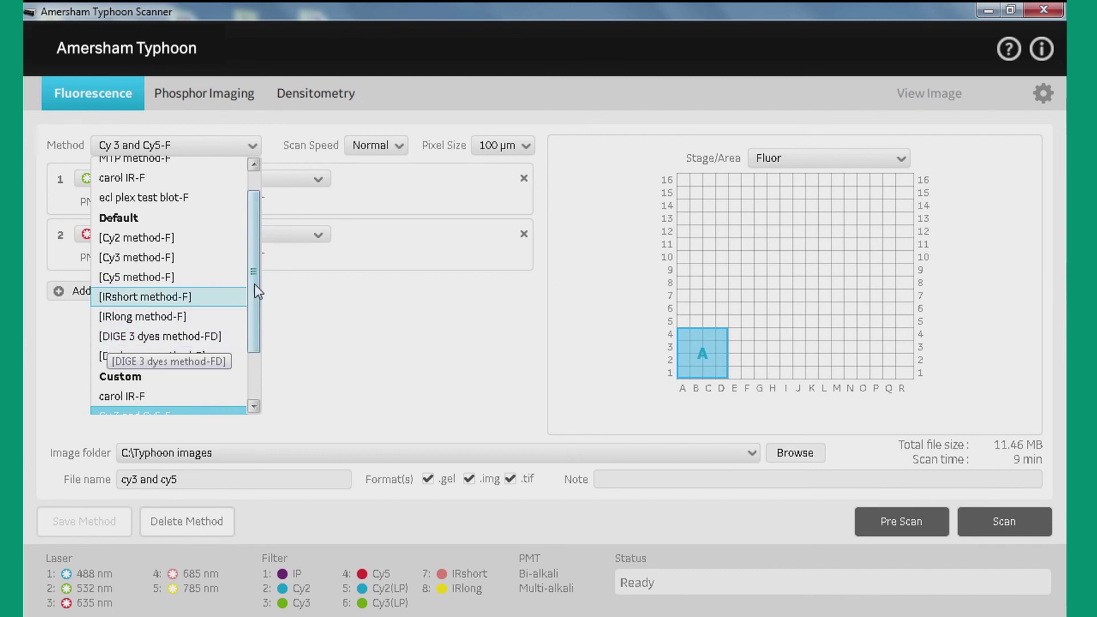
pyautogui.moveTo(255, 283); pyautogui.dragTo(264, 245)
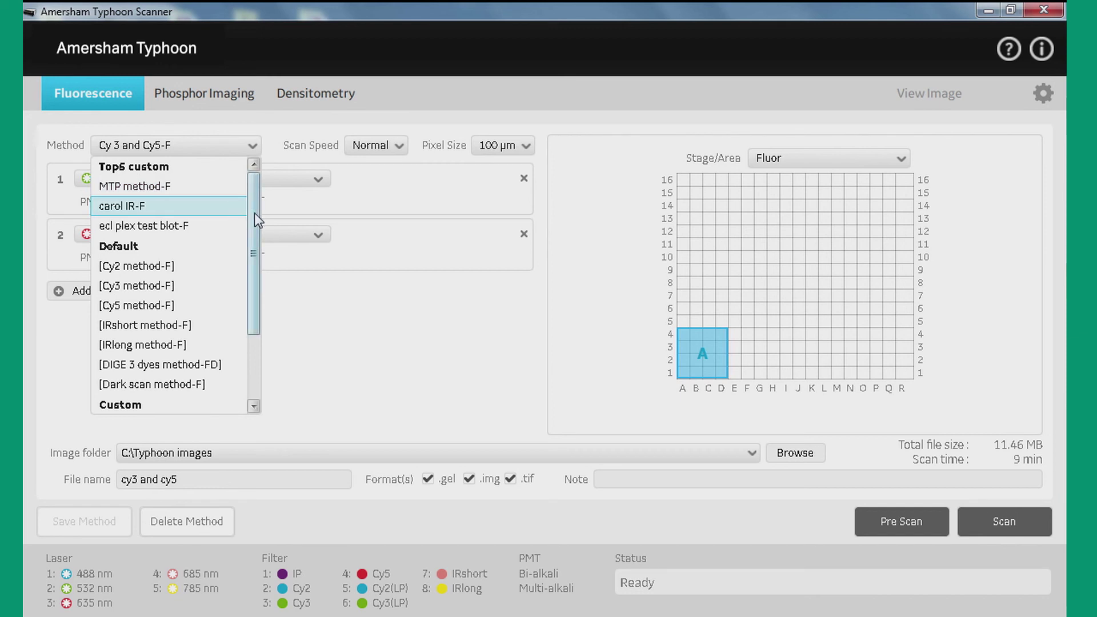
# Step: Switch to Cy2 method-F, reload the Cy 3 and Cy5-F method, and start the scan
pyautogui.click(142, 266)
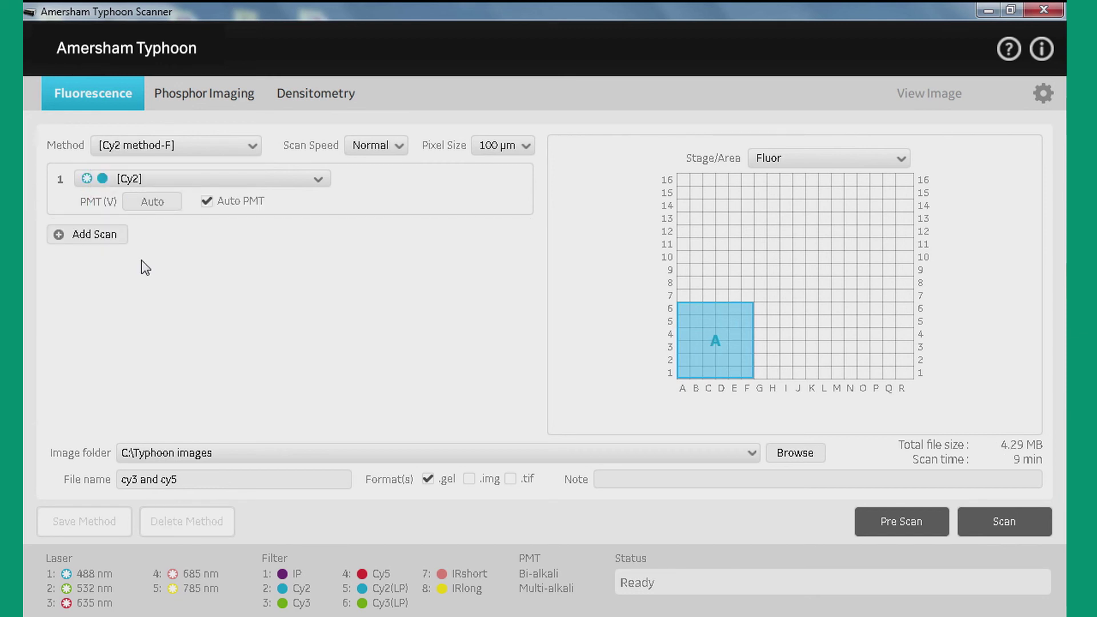
pyautogui.click(252, 145)
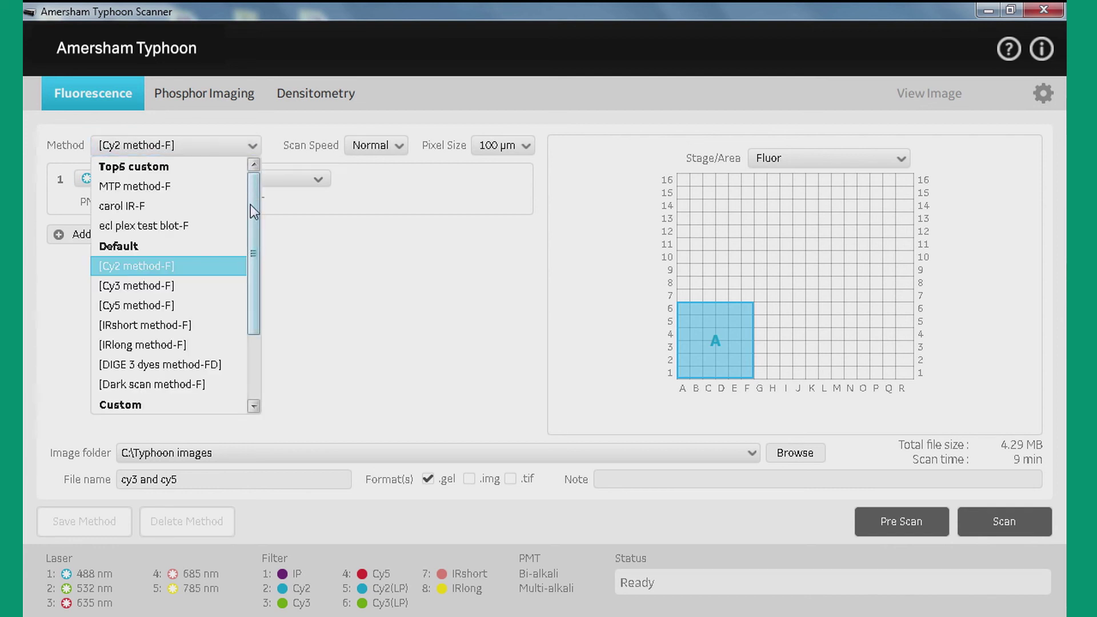
pyautogui.moveTo(250, 204); pyautogui.dragTo(243, 320)
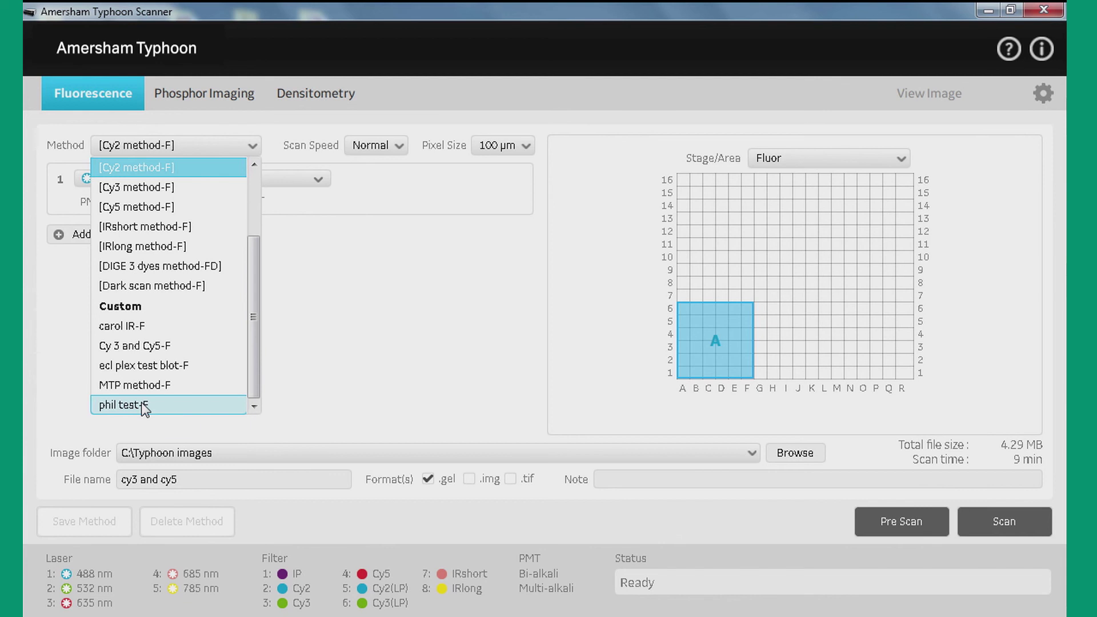
pyautogui.click(163, 346)
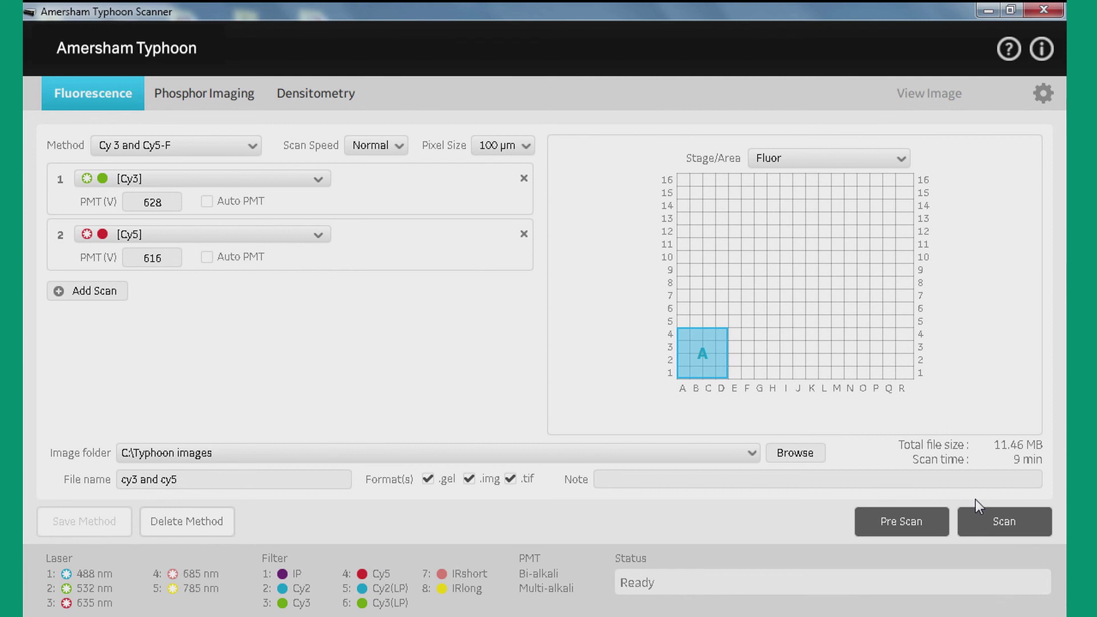
pyautogui.click(1002, 522)
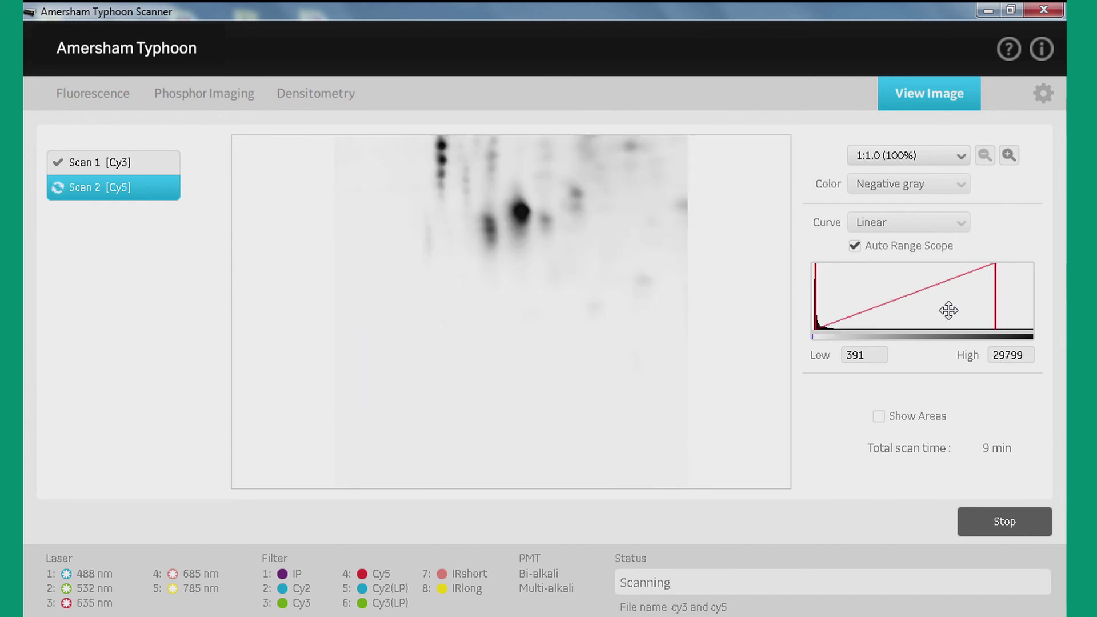
# Step: Lower the display high limit during the scan to boost image contrast
pyautogui.moveTo(997, 312); pyautogui.dragTo(851, 312)
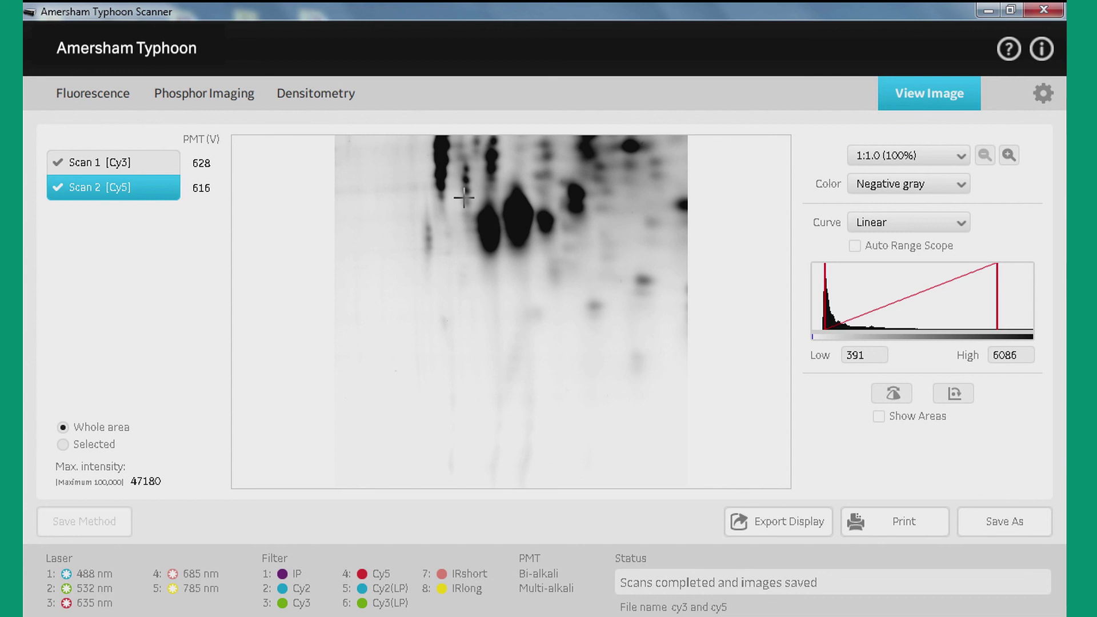
# Step: Mark a gel spot, set the high limit to 2745, and show whole-area maximum intensity
pyautogui.moveTo(471, 195); pyautogui.dragTo(503, 257)
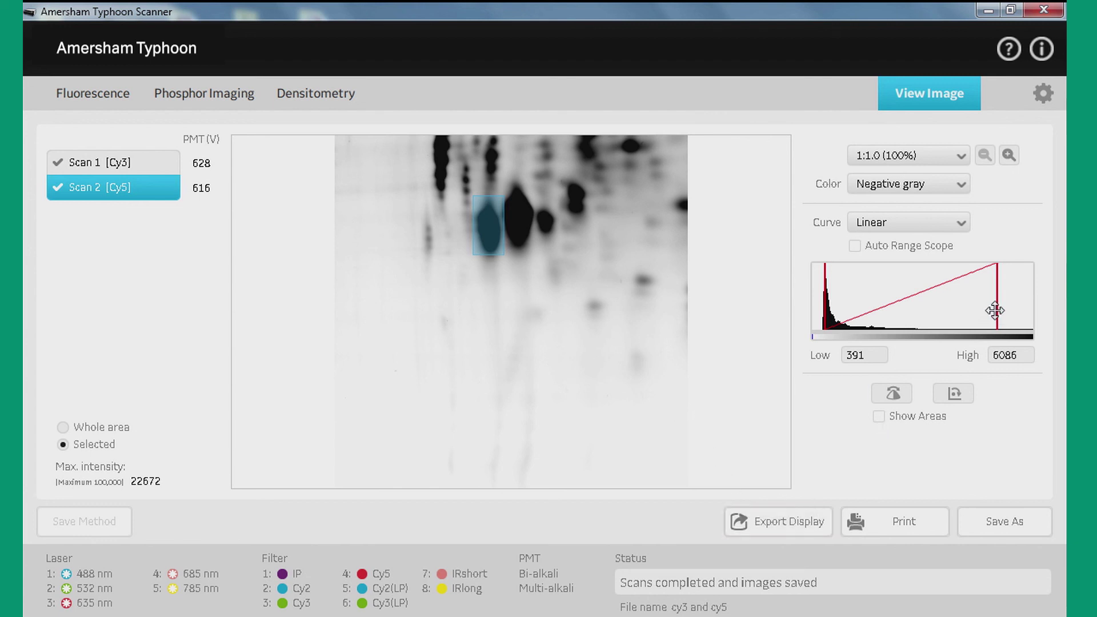
pyautogui.moveTo(999, 311); pyautogui.dragTo(897, 321)
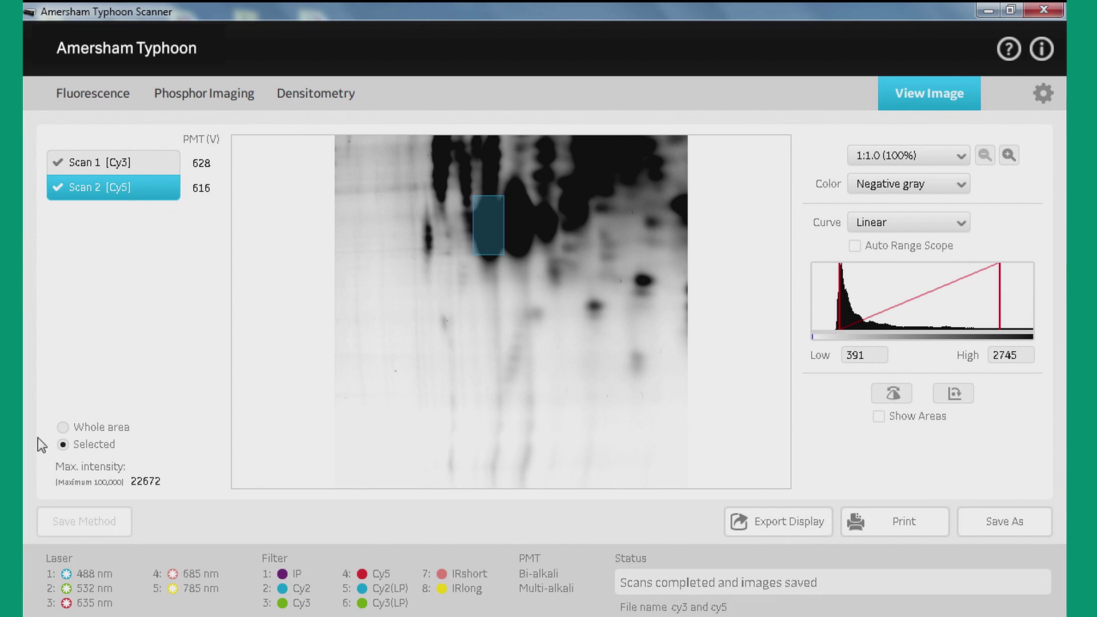
pyautogui.click(63, 428)
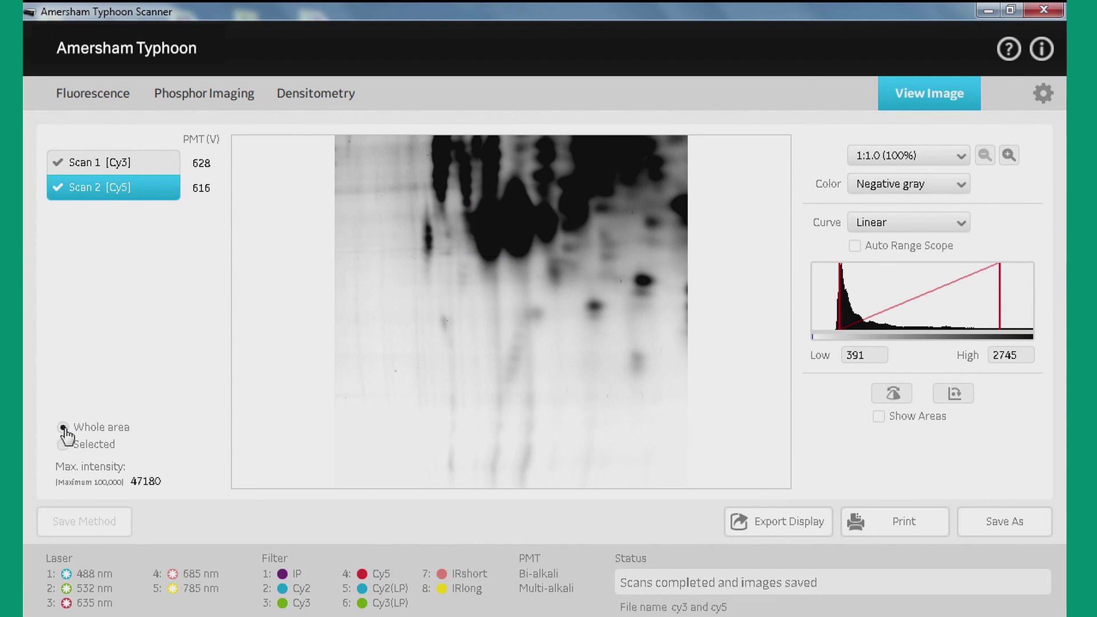
# Step: Bring up the Save As dialog with focus in its File name field
pyautogui.click(1009, 523)
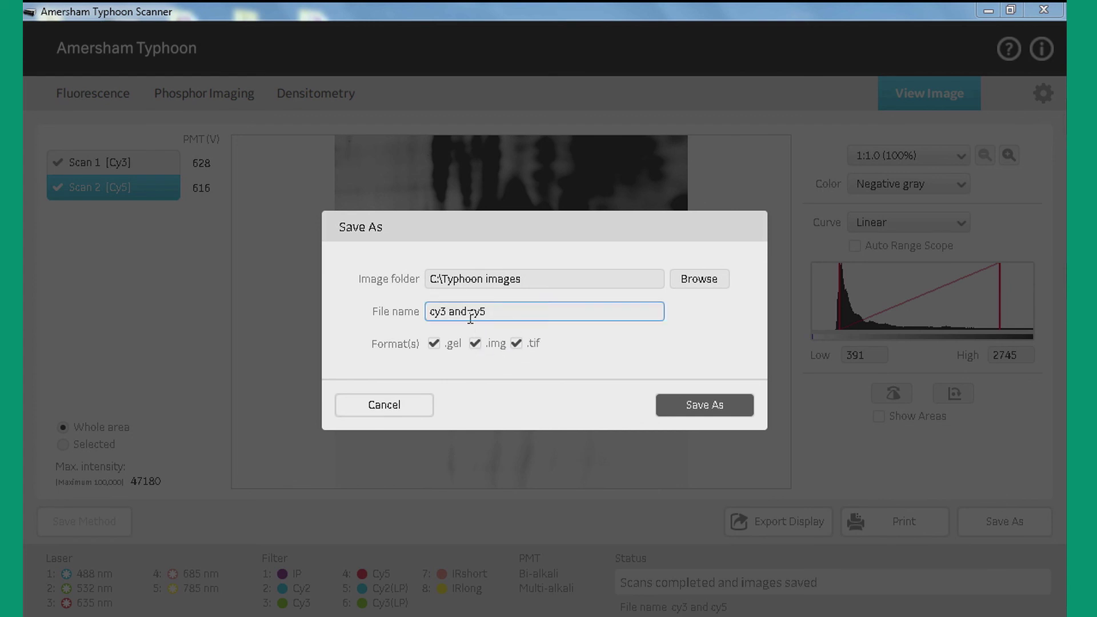
pyautogui.click(517, 311)
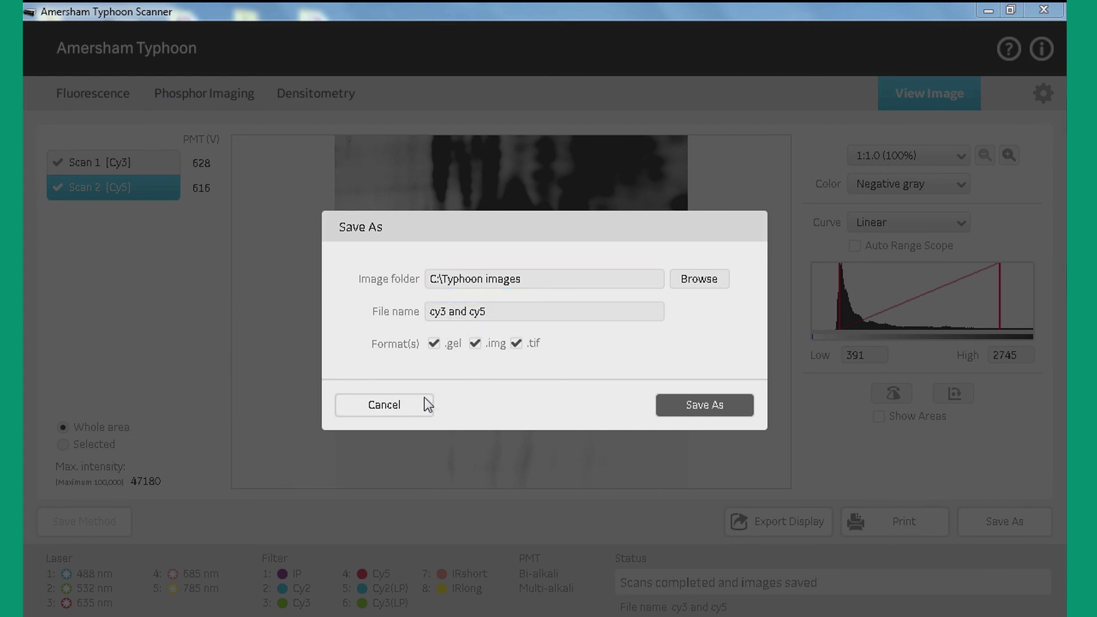